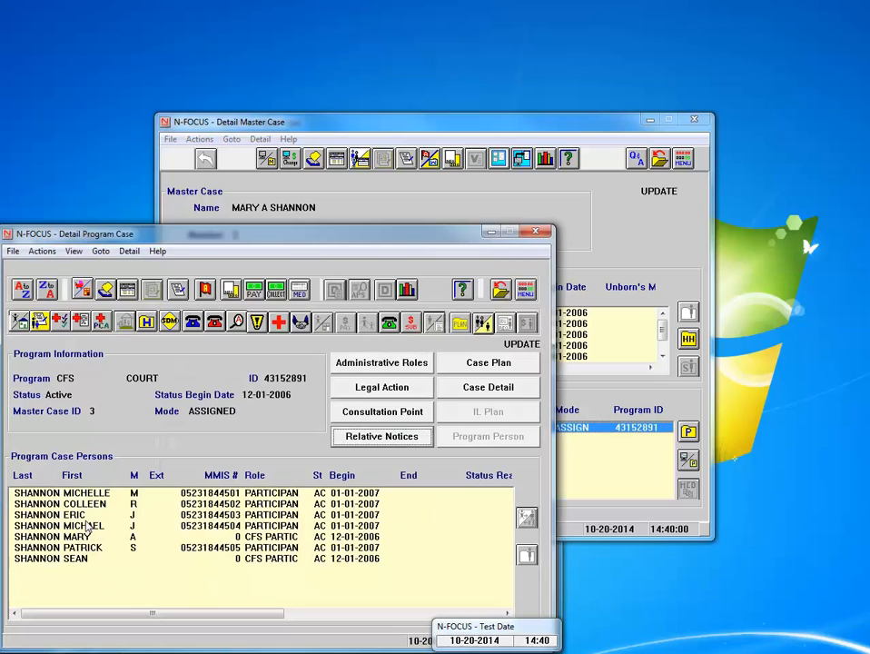
Review the selected child's family relationship summary
click(86, 515)
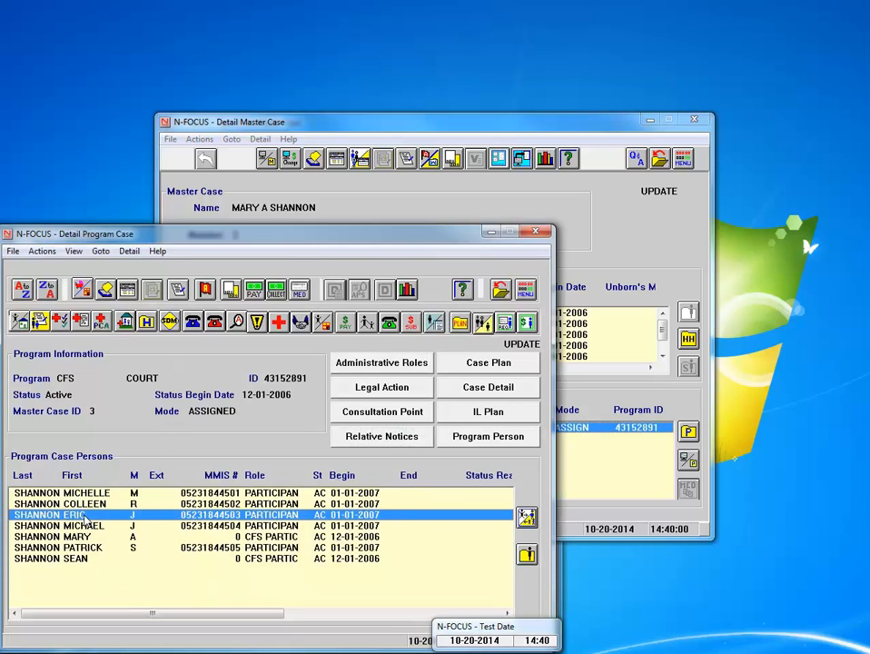
click(527, 518)
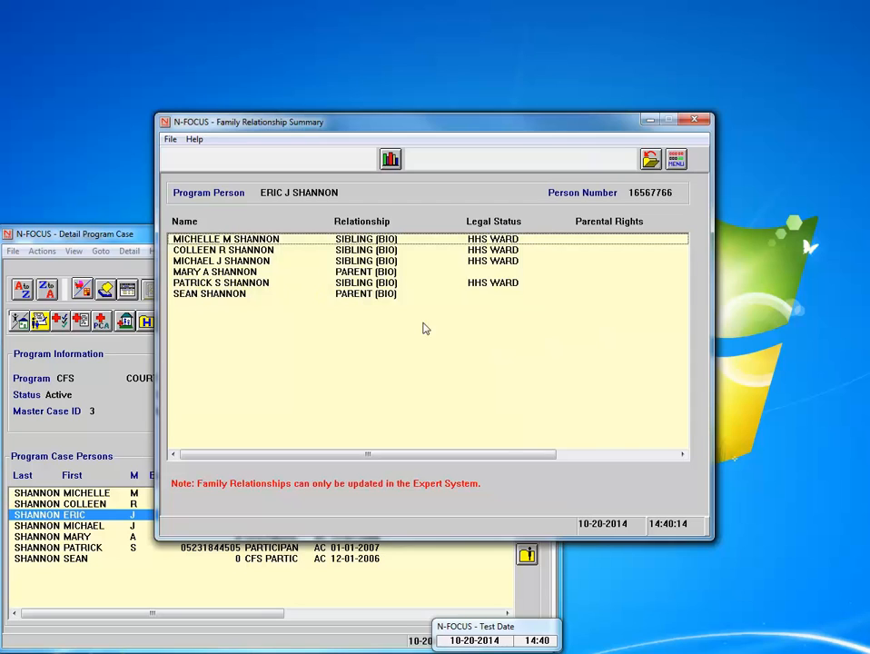
drag(495, 461, 472, 463)
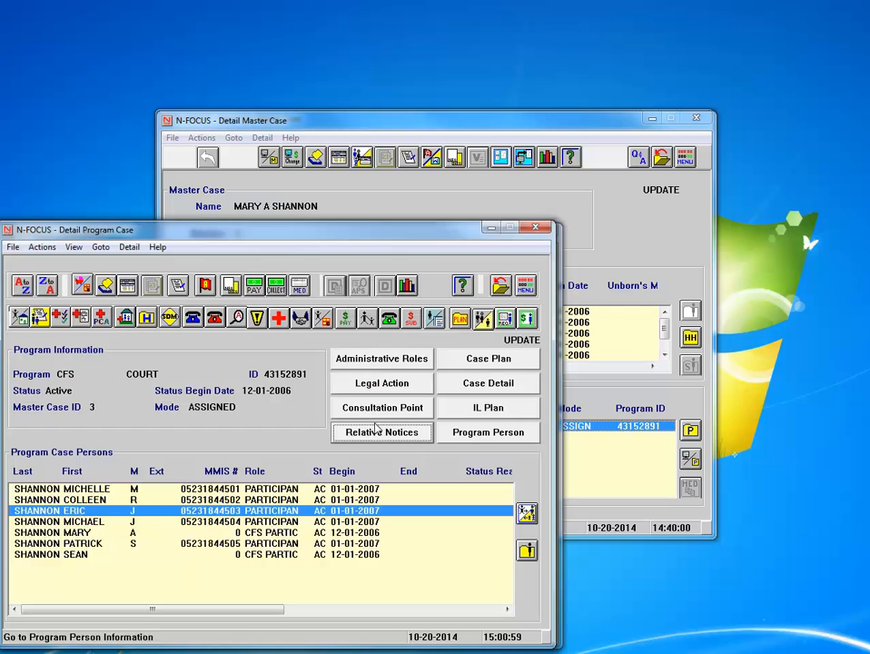
Open the case's relative relationships and add a second relative found by last-name search
click(380, 434)
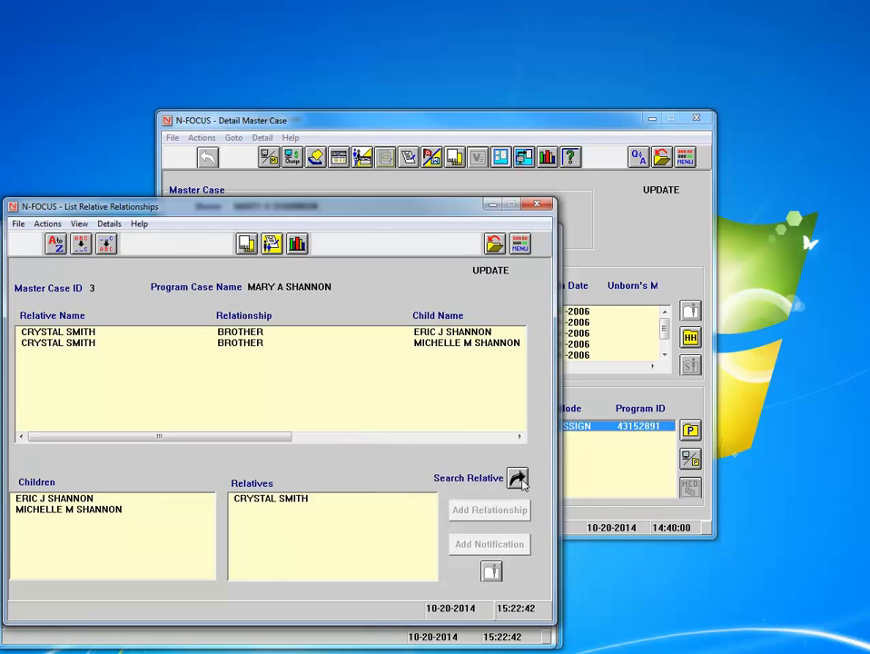
click(516, 478)
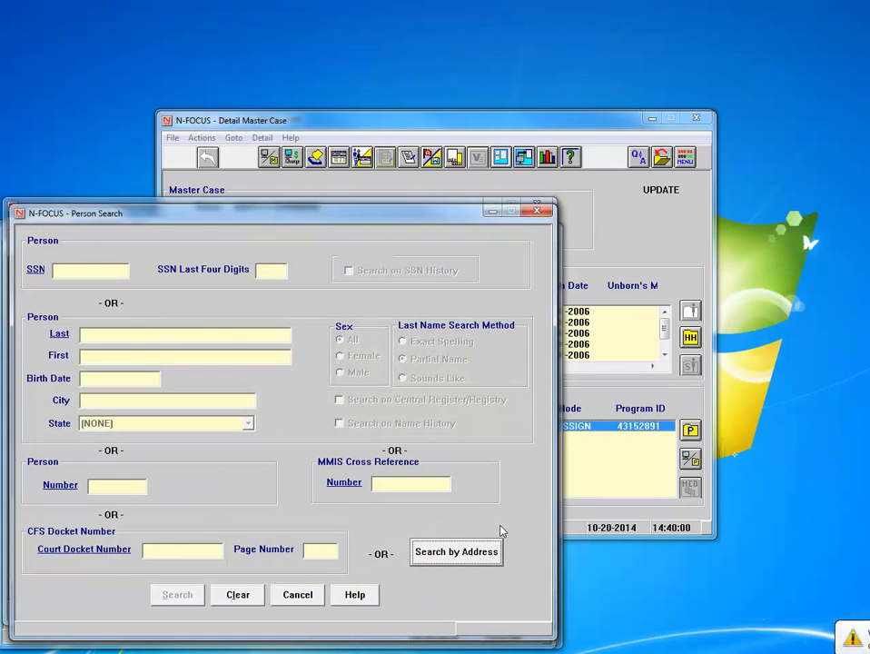
click(123, 338)
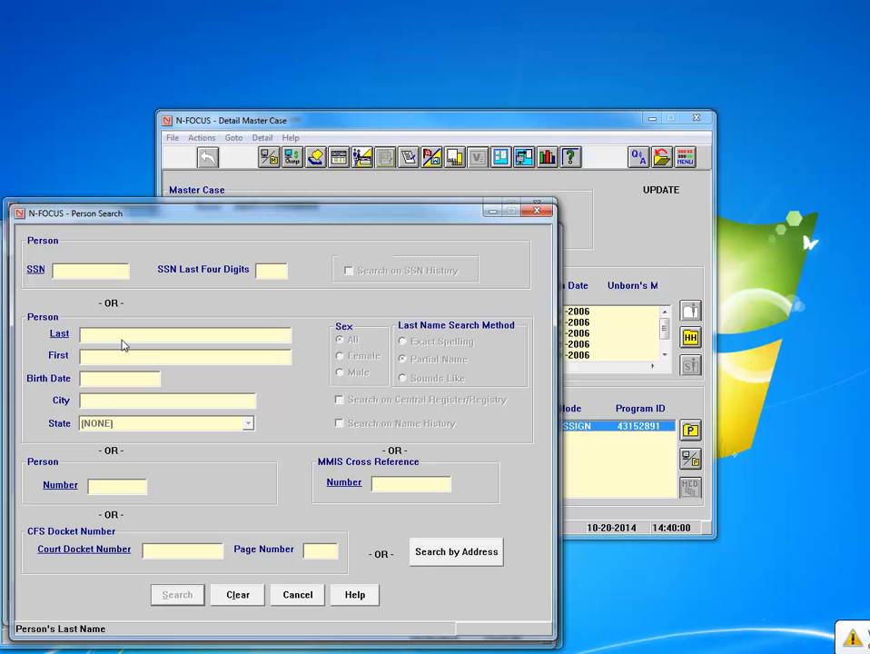
text(JONES)
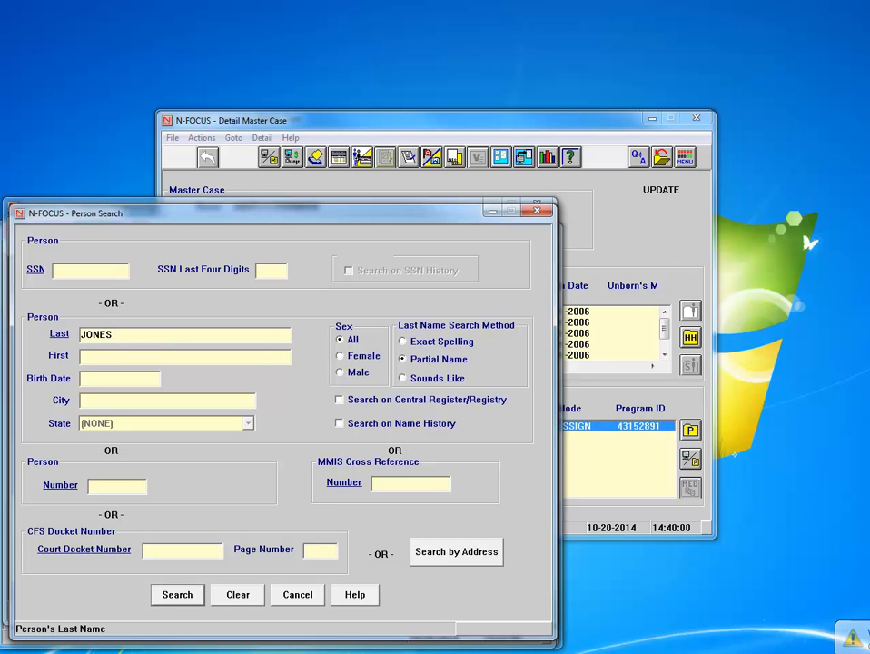
key(Return)
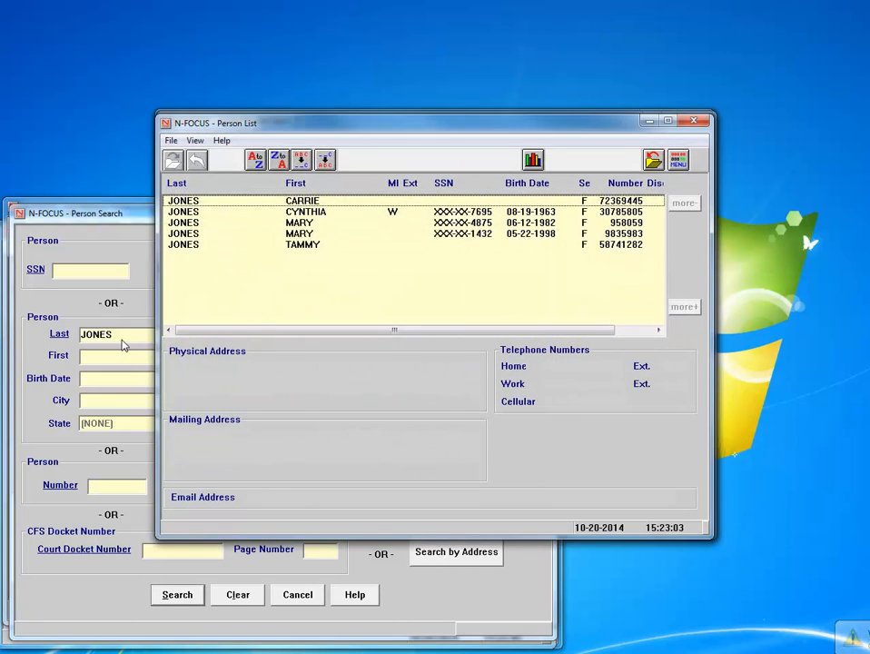
click(341, 222)
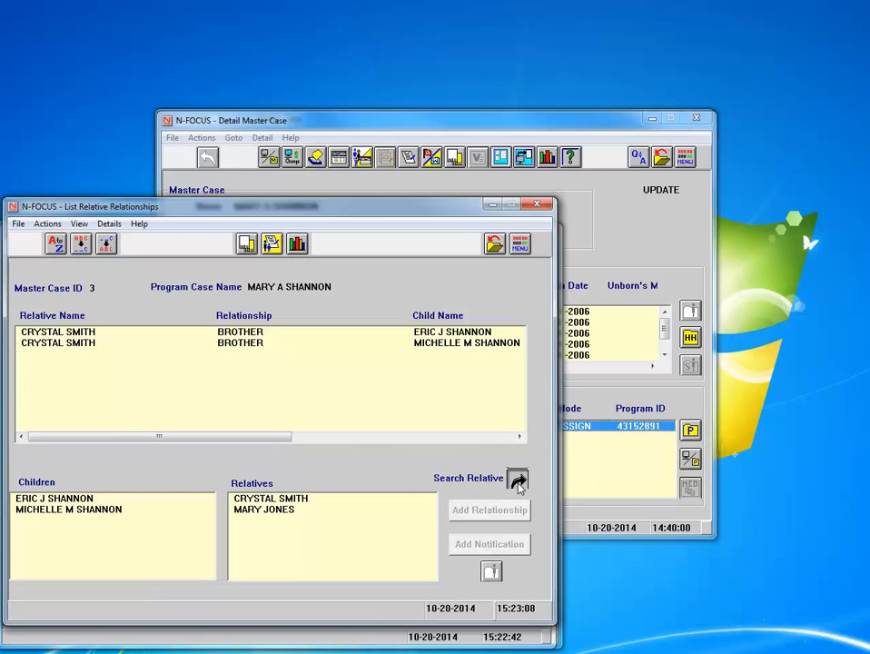
Search for another relative by last name and, finding no match, choose to add a new person
click(517, 481)
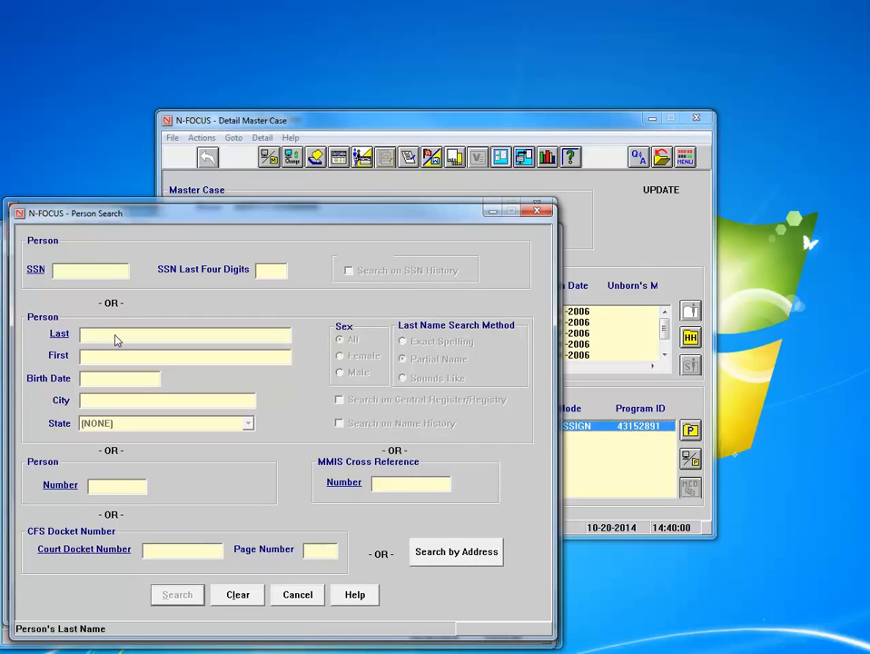
text(RABB)
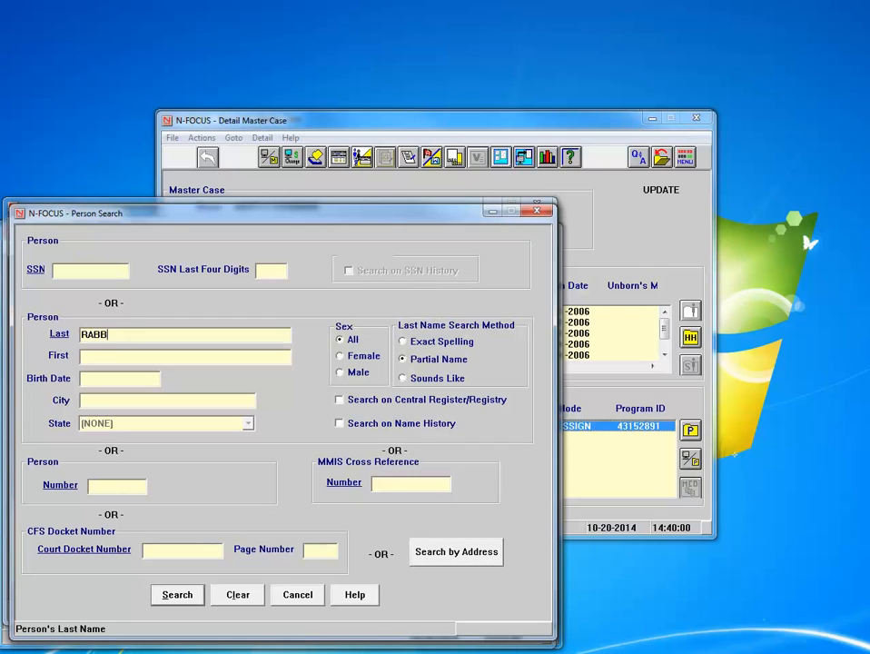
text(IT)
key(Return)
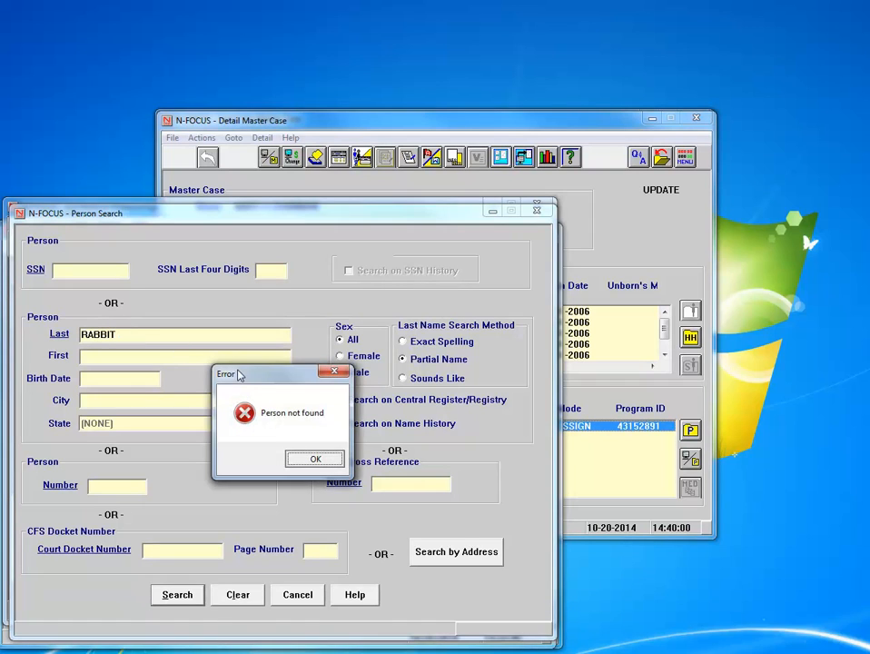
click(315, 462)
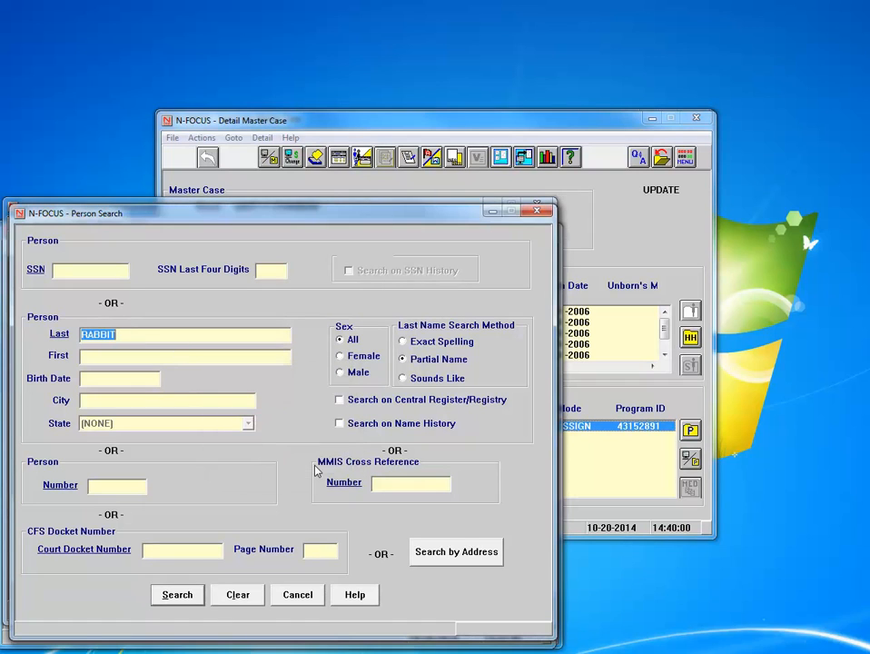
click(298, 602)
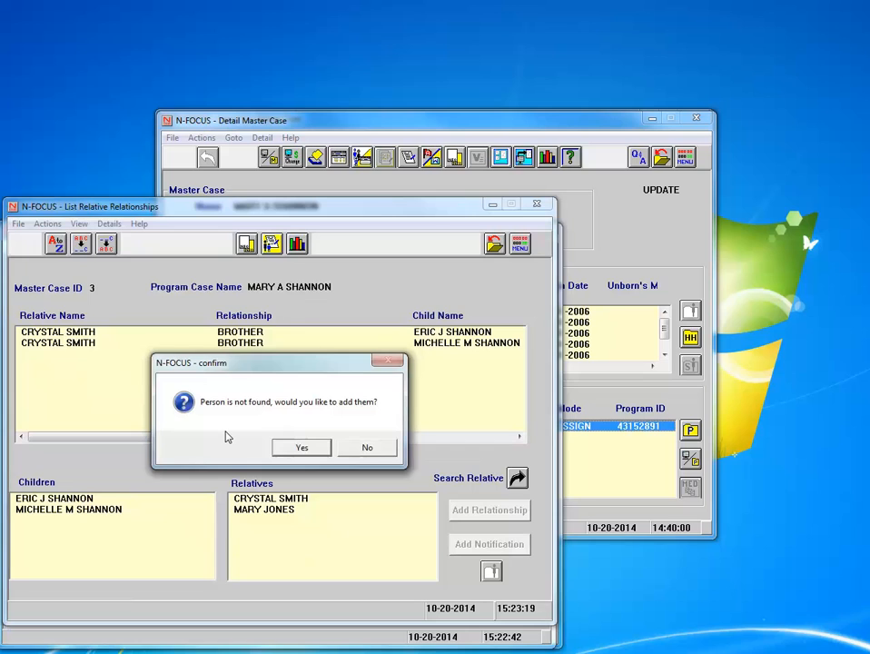
click(305, 447)
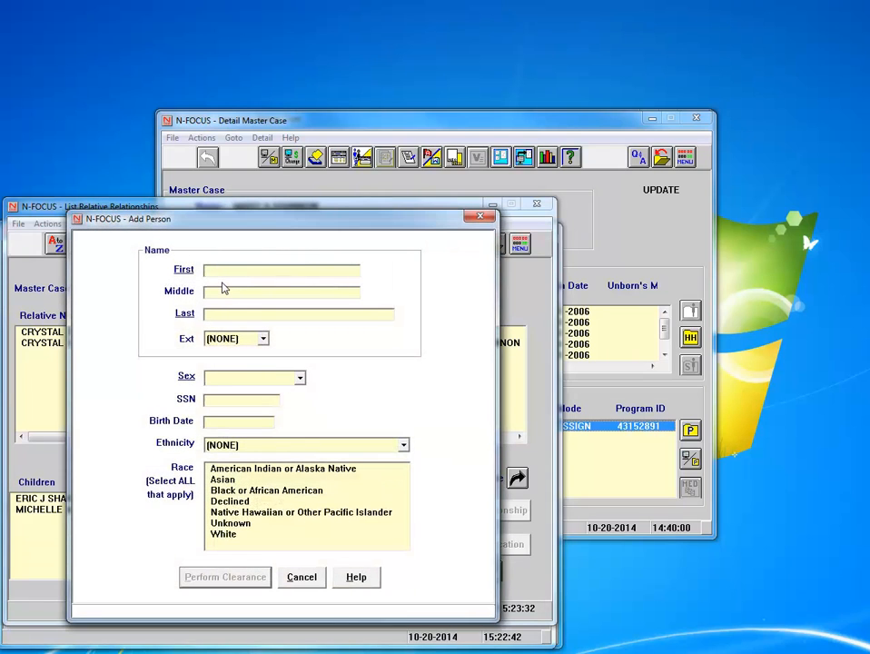
Enter the new person's first and last name, set sex to Male, and run clearance
text(PETER)
key(Tab)
key(Tab)
text(RABBIT)
key(Tab)
key(Tab)
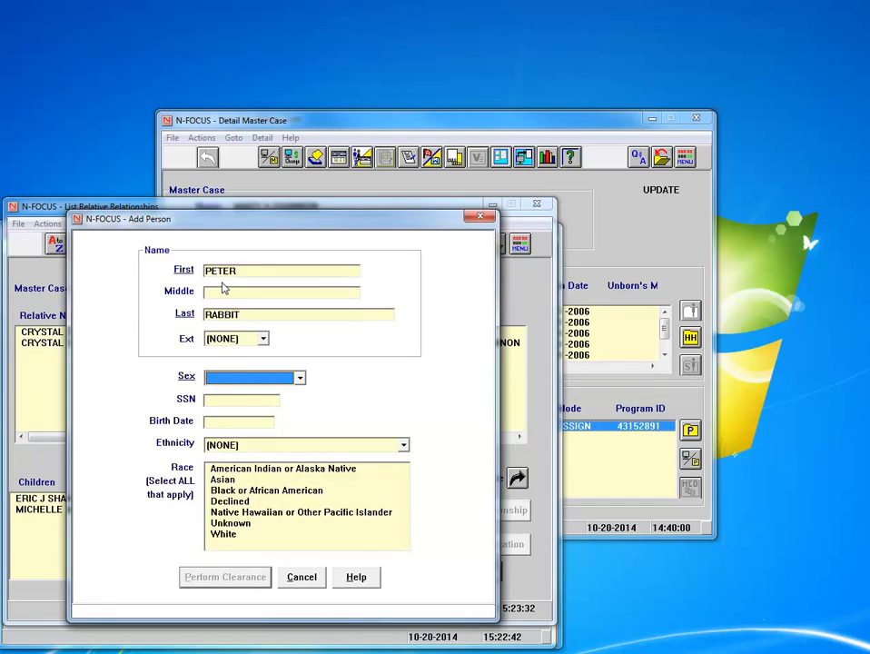
click(292, 380)
click(266, 407)
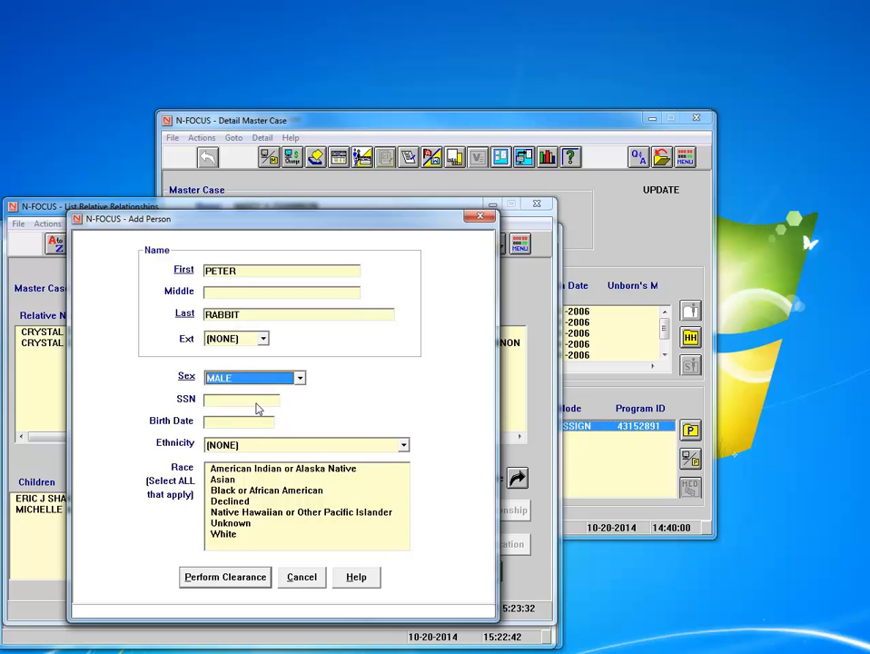
key(Tab)
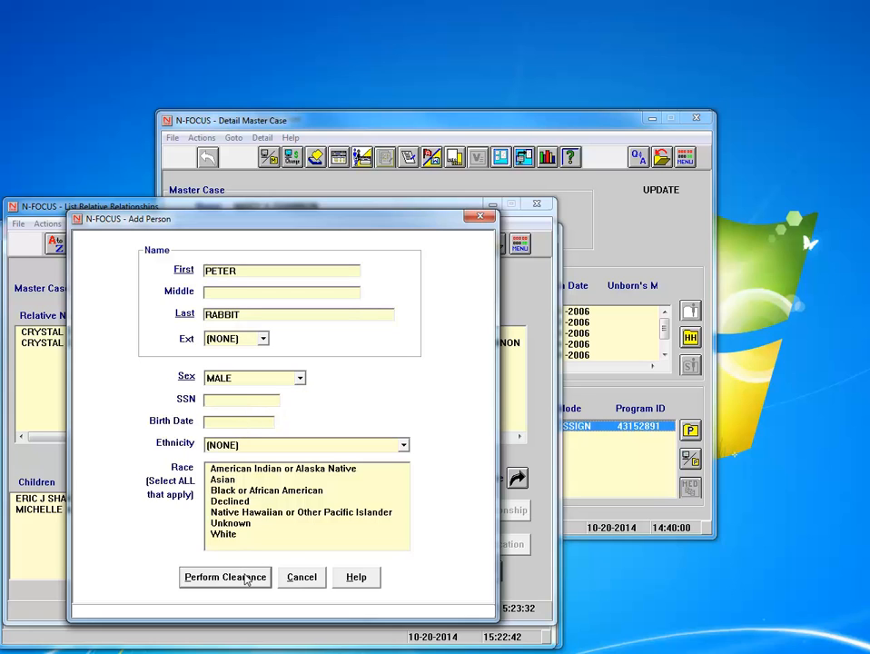
click(244, 578)
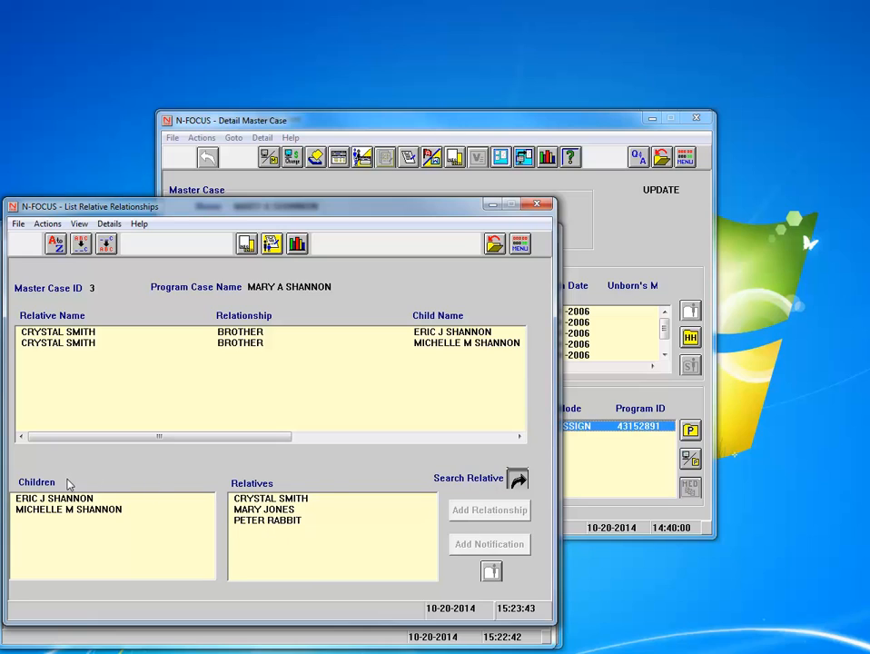
Link the second relative to both children with relationship type Aunt - Paternal
drag(69, 497, 72, 511)
click(270, 511)
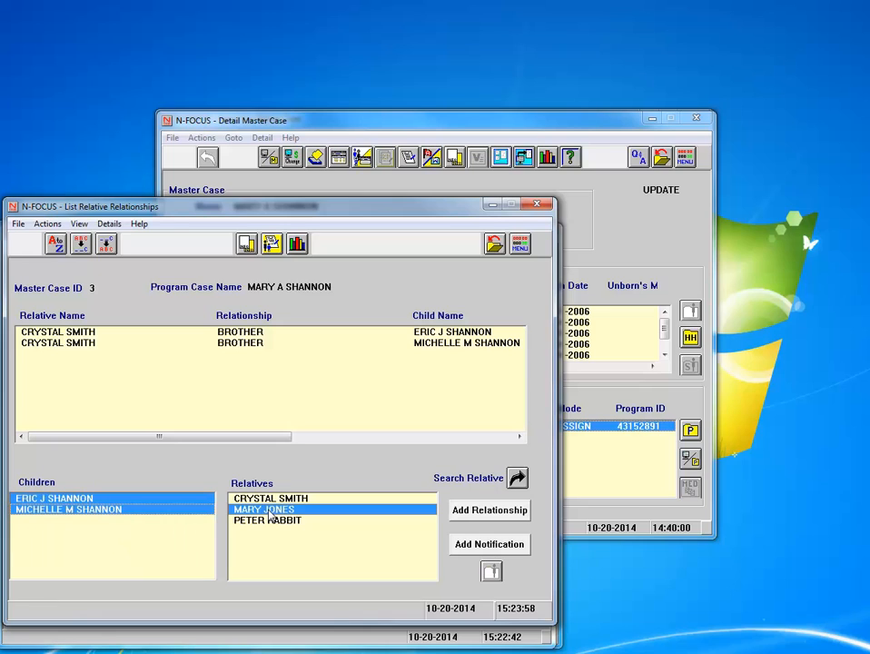
click(519, 510)
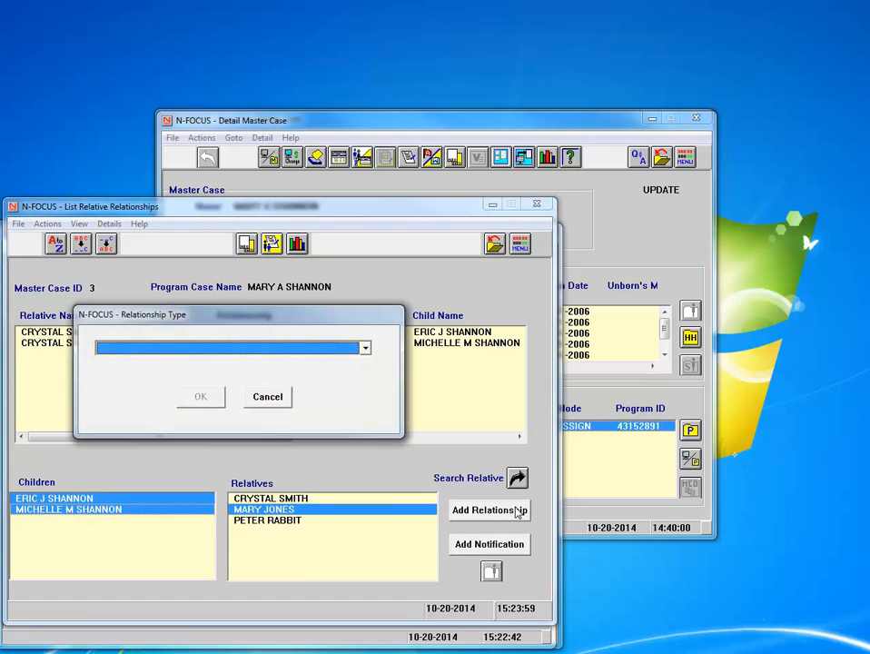
click(365, 348)
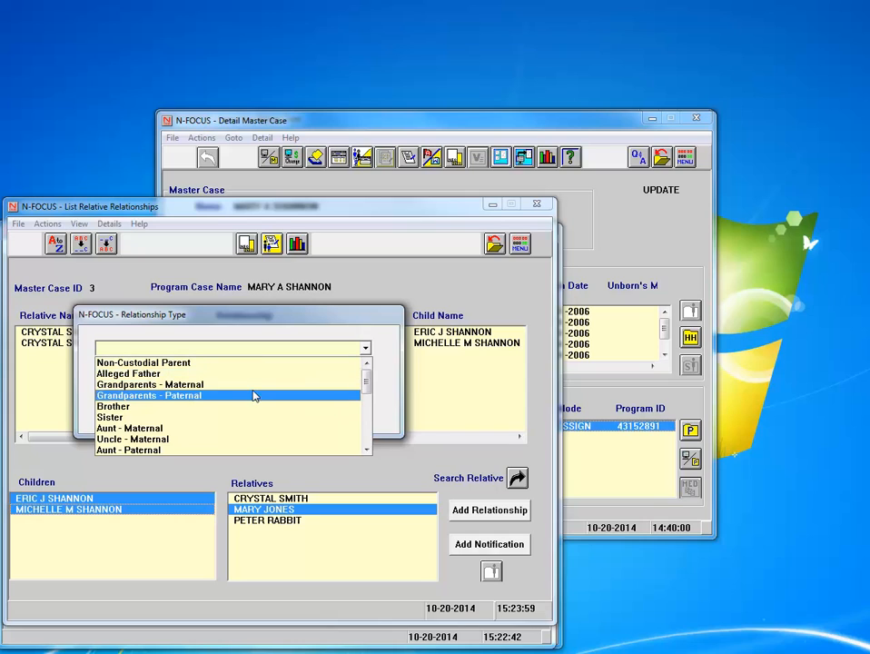
drag(367, 383, 368, 432)
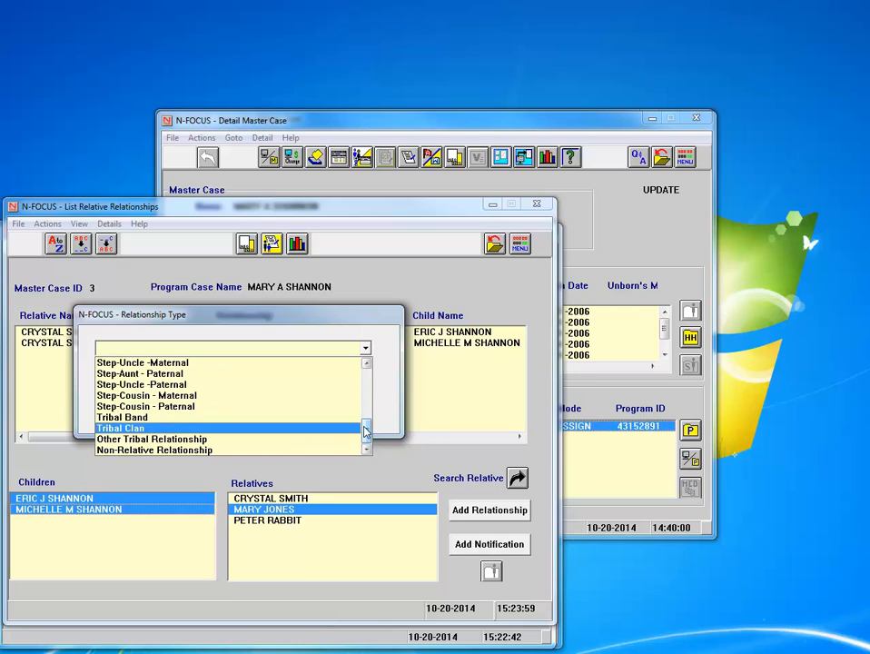
scroll(272, 408, up, 6)
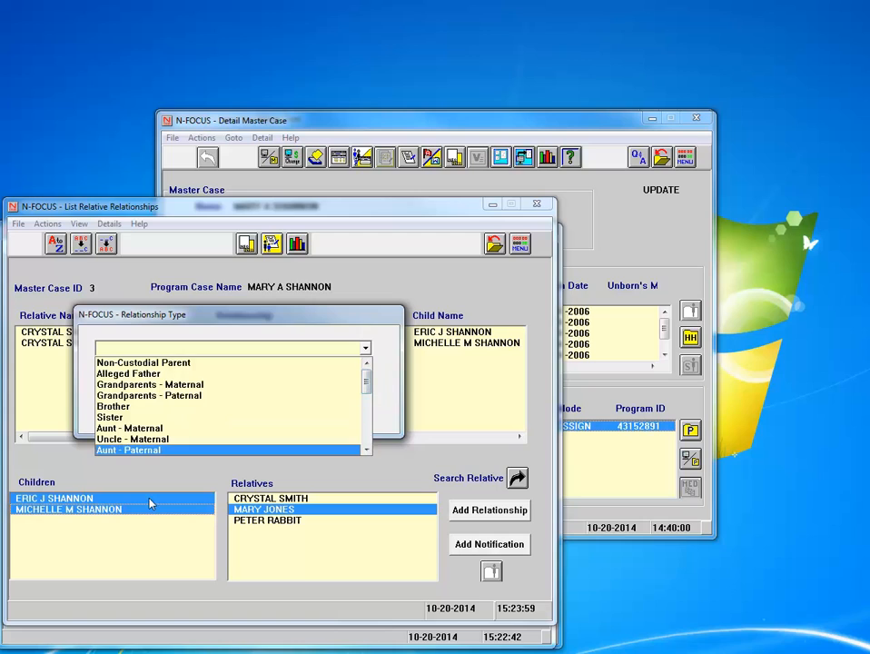
scroll(368, 393, down, 1)
scroll(368, 393, down, 1)
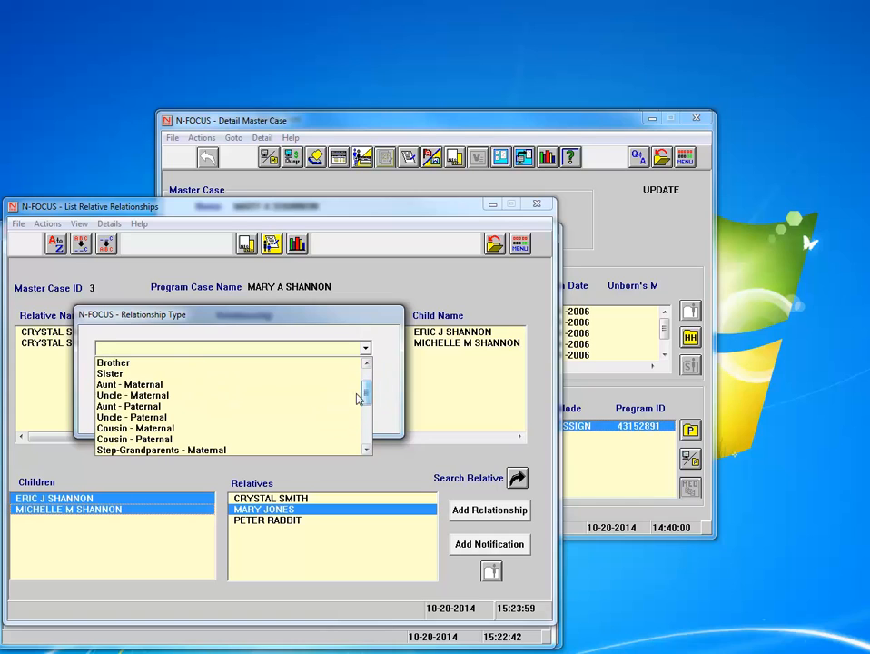
click(173, 407)
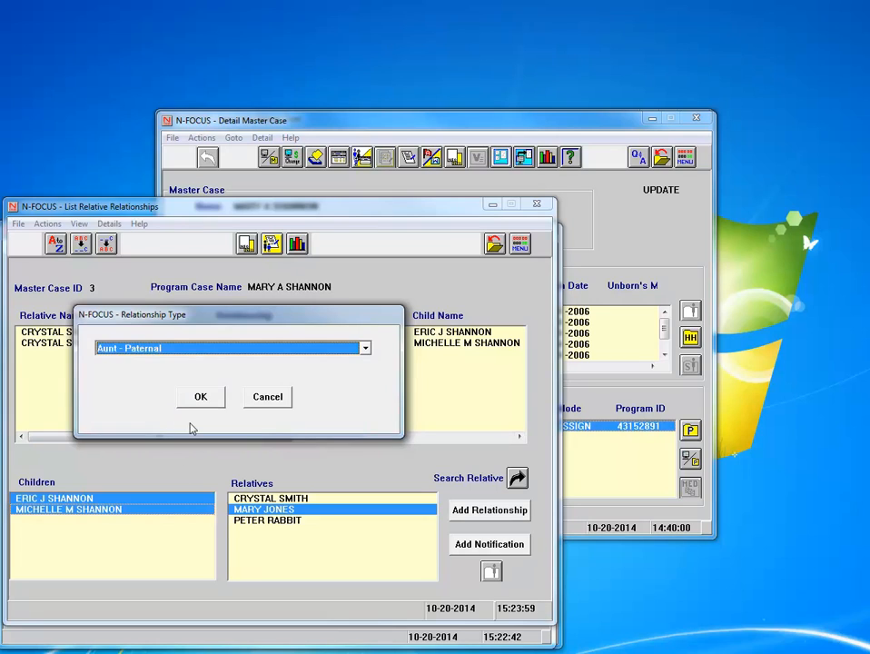
click(201, 399)
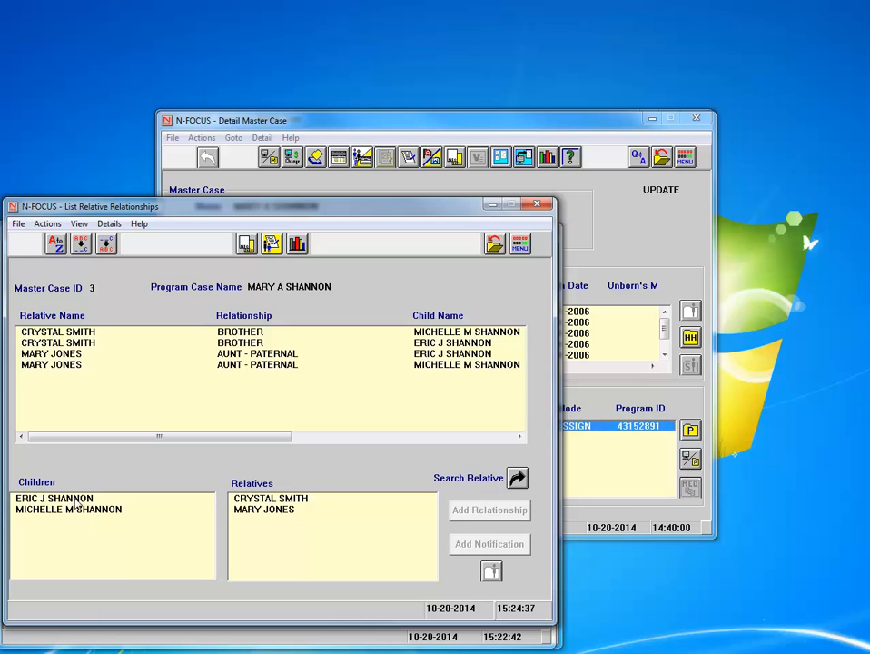
Start a relative notification for the paternal aunt covering both children
click(76, 500)
shift+click(77, 510)
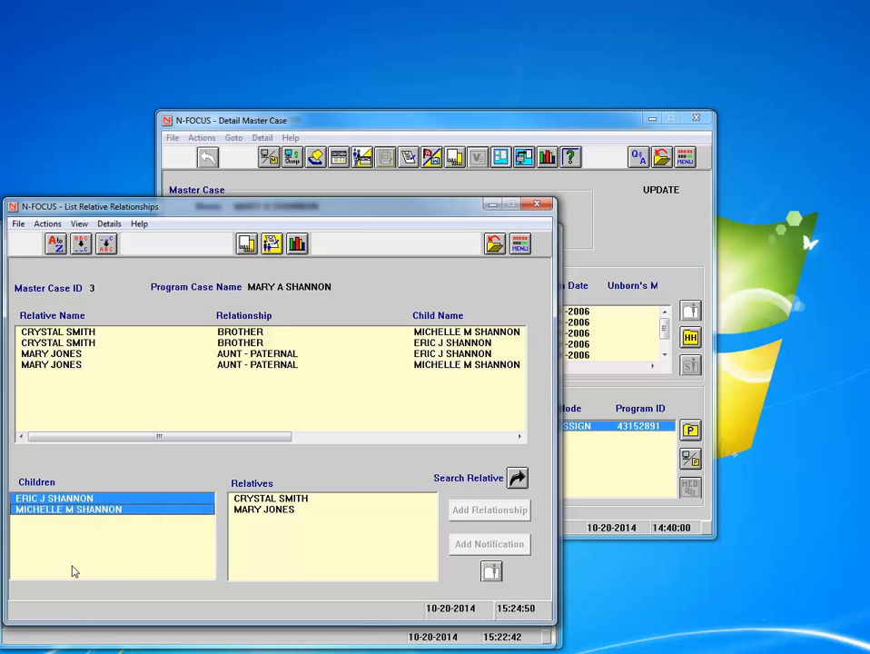
click(285, 512)
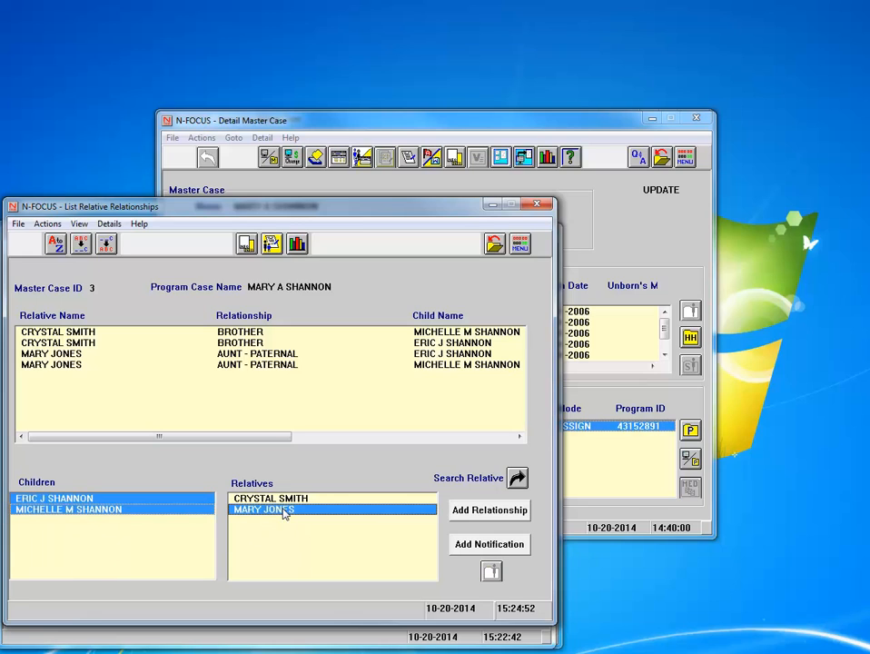
click(496, 545)
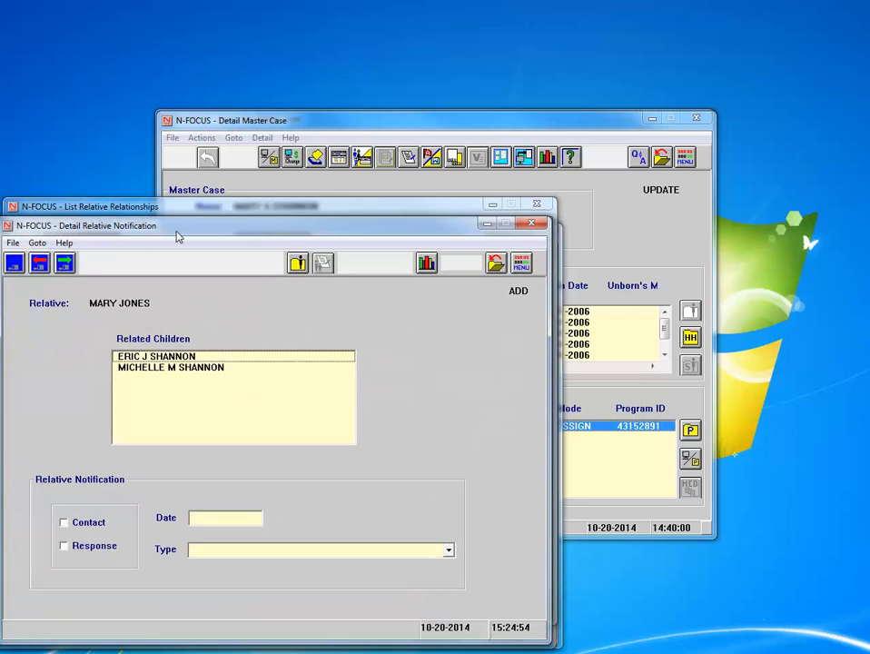
click(151, 358)
ctrl+click(149, 368)
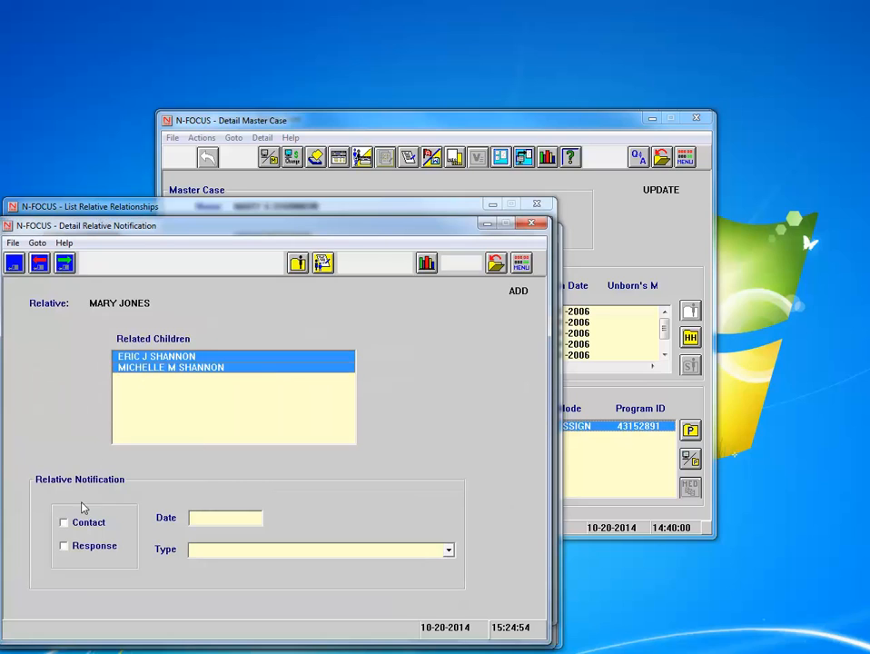
Mark the notification as a Contact dated 10-20-2014 with type Letter
click(63, 523)
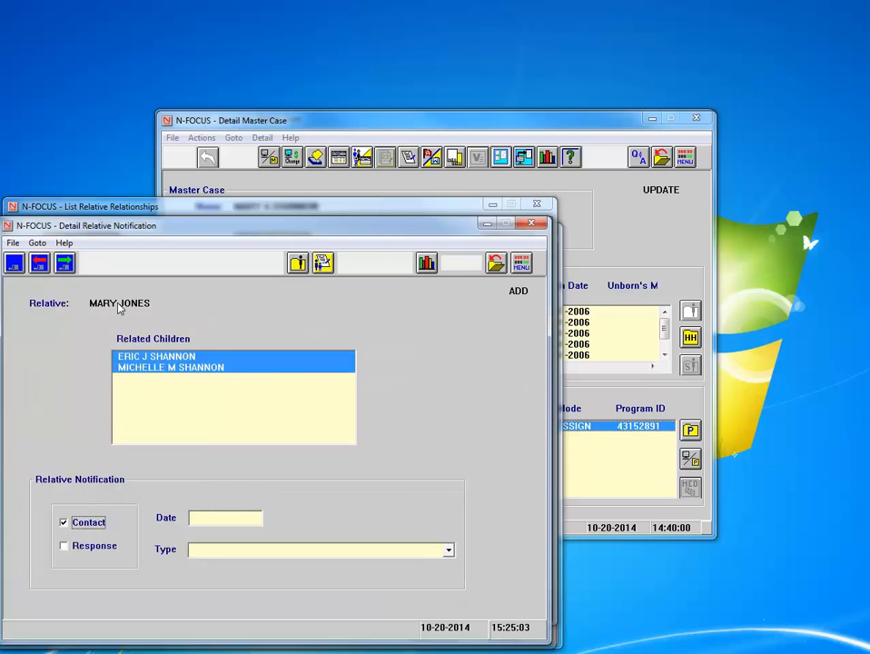
click(222, 524)
text(10/520)
key(BackSpace)
key(BackSpace)
key(BackSpace)
text(20201)
click(434, 553)
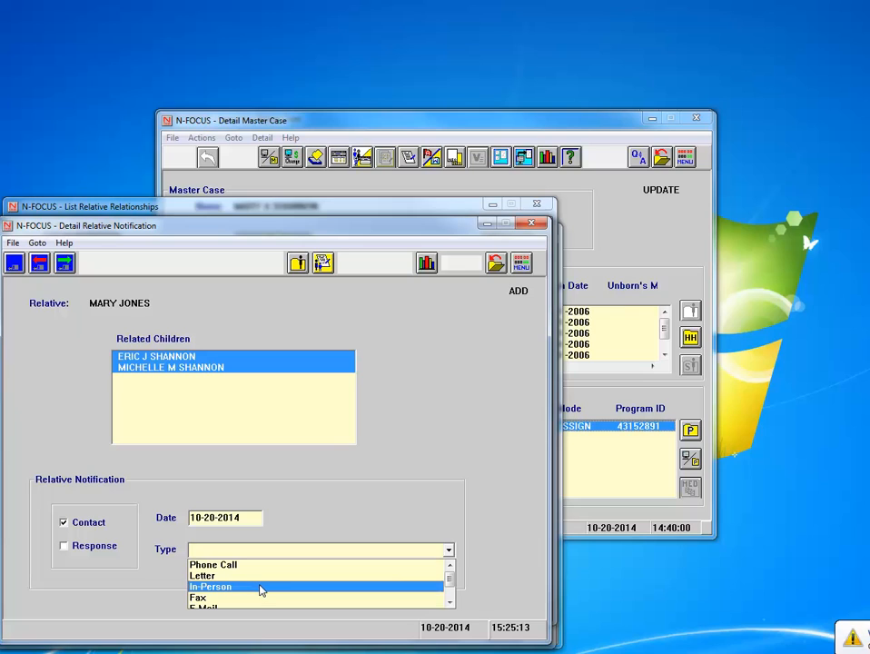
click(449, 603)
click(449, 603)
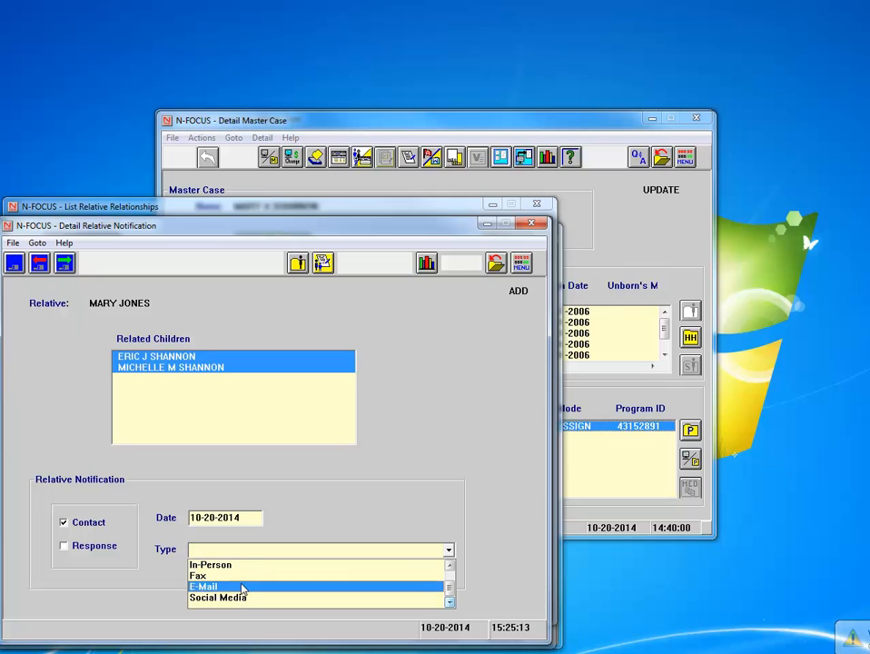
drag(451, 588, 452, 577)
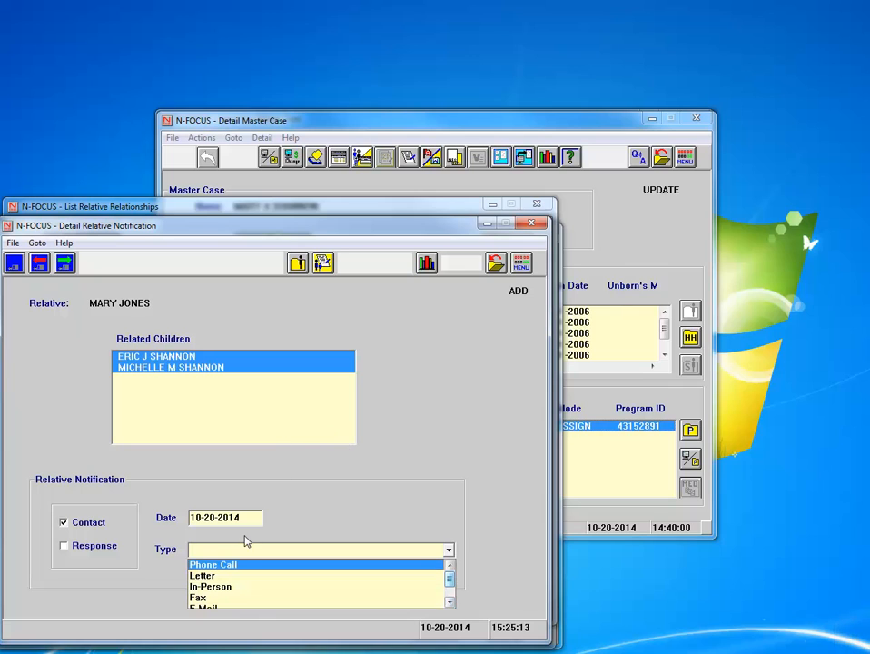
click(209, 576)
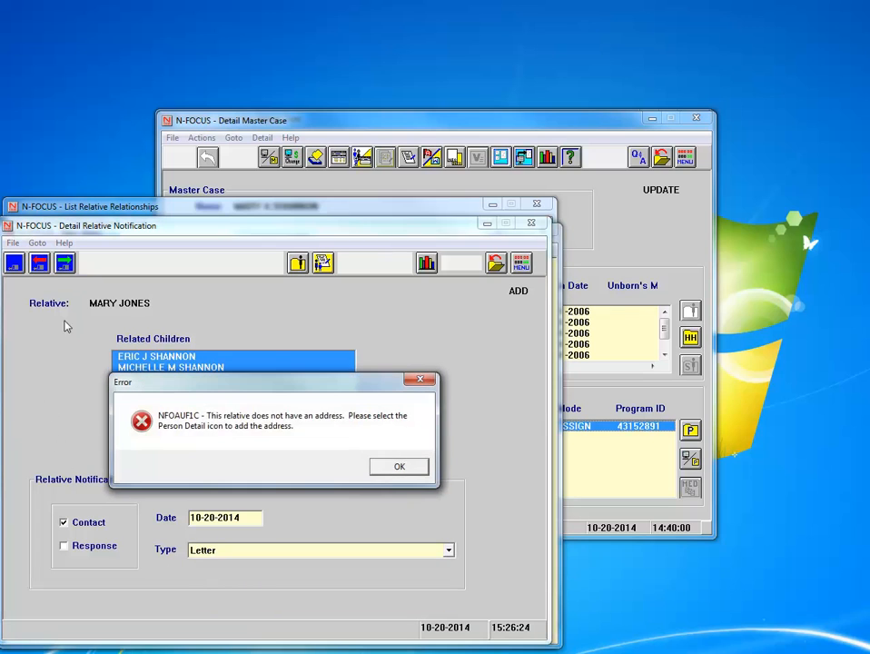
Dismiss the no-address error and open the relative's blank Detail Address form
drag(166, 377, 203, 370)
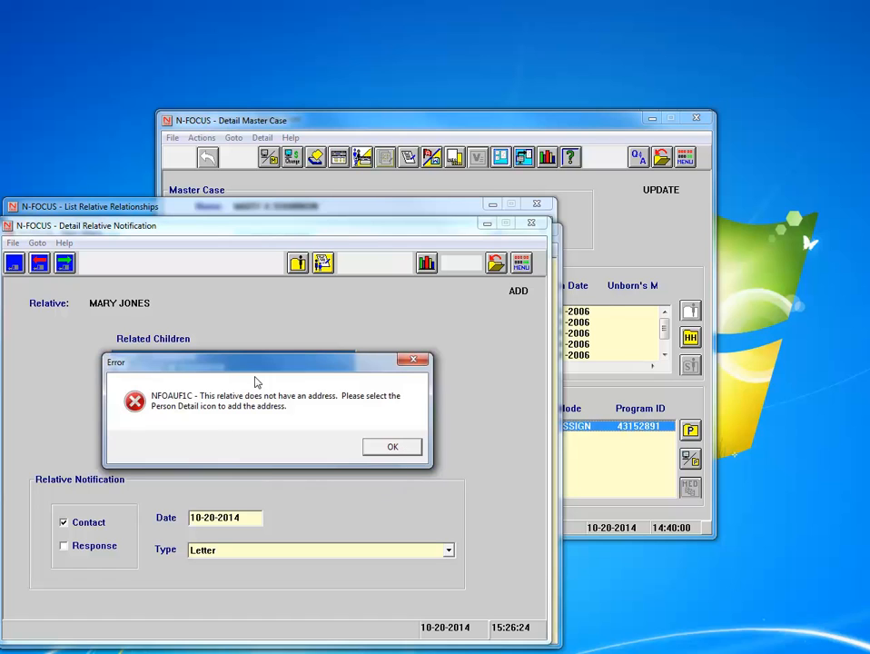
click(374, 445)
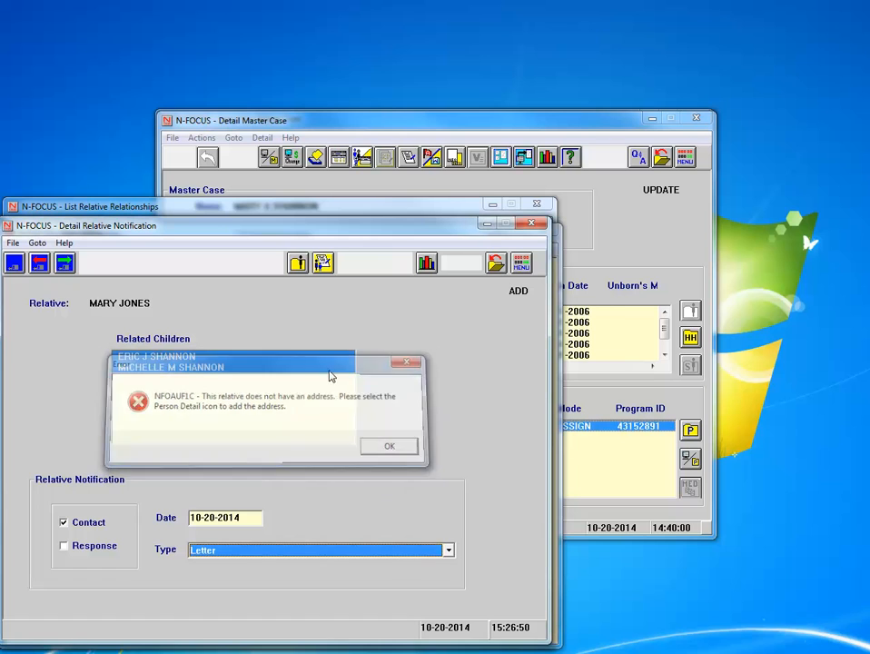
click(298, 264)
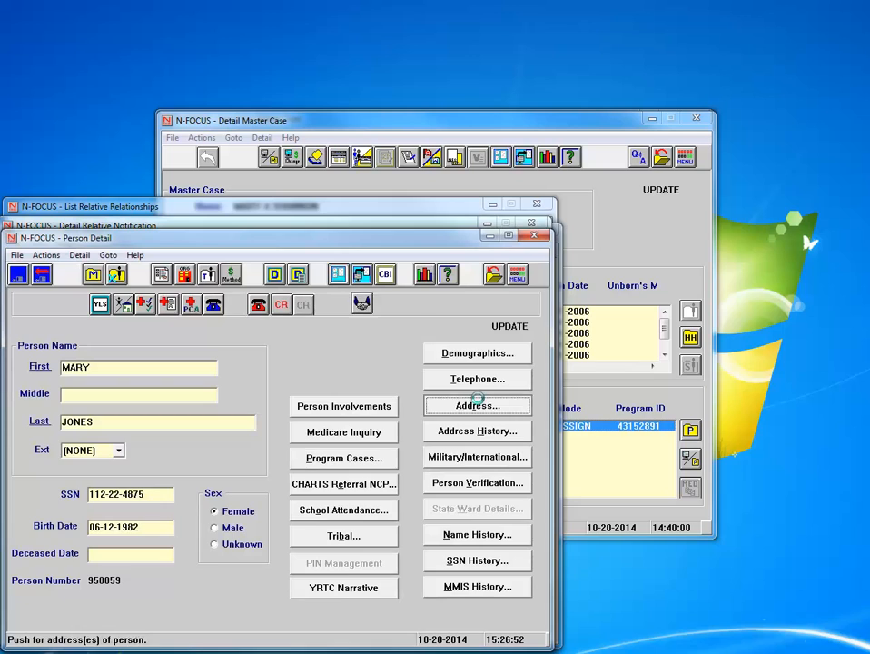
click(477, 403)
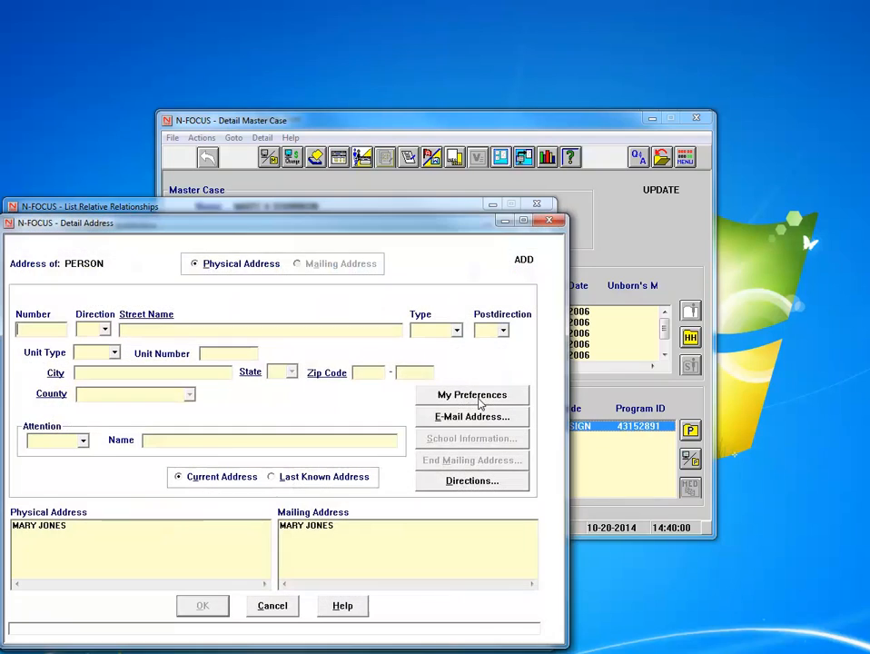
Enter the relative's house number, street name, street type LN and ZIP code, then confirm
click(40, 332)
click(178, 331)
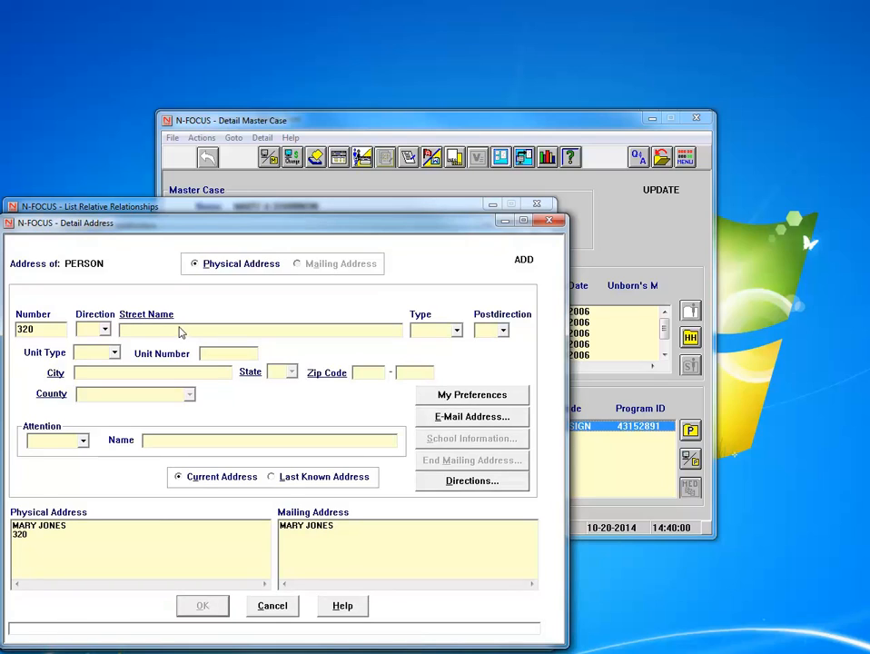
click(443, 330)
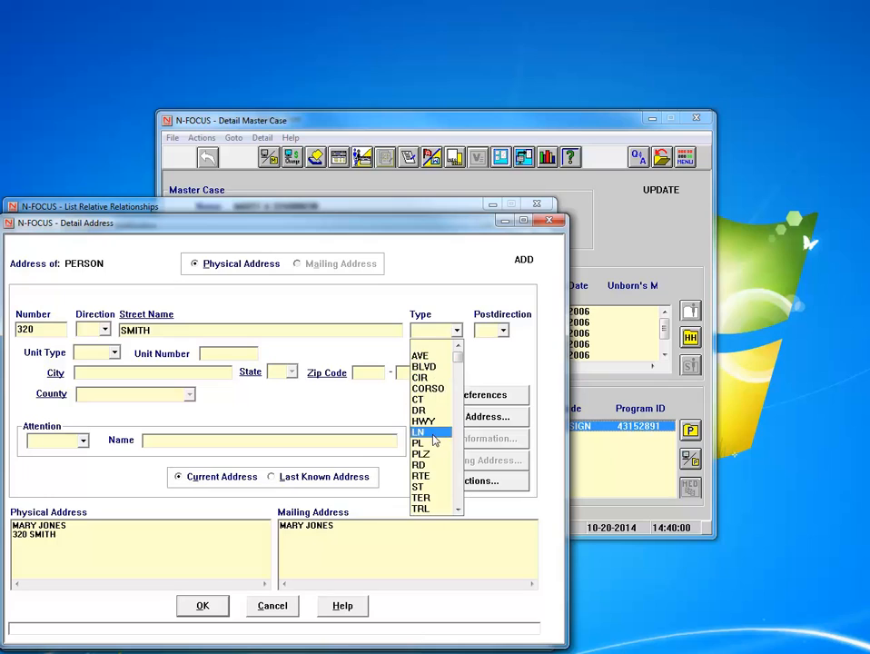
click(434, 434)
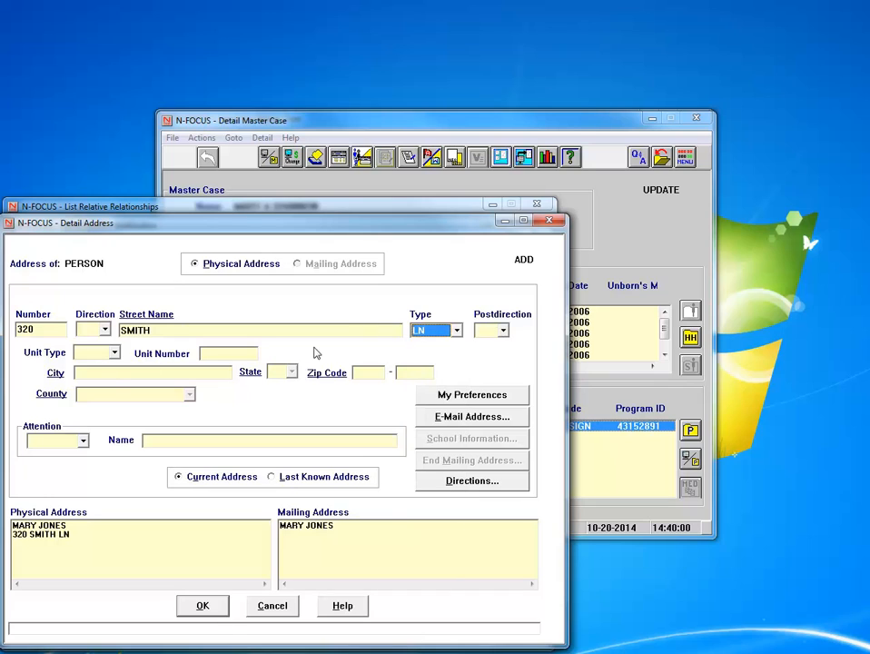
click(384, 376)
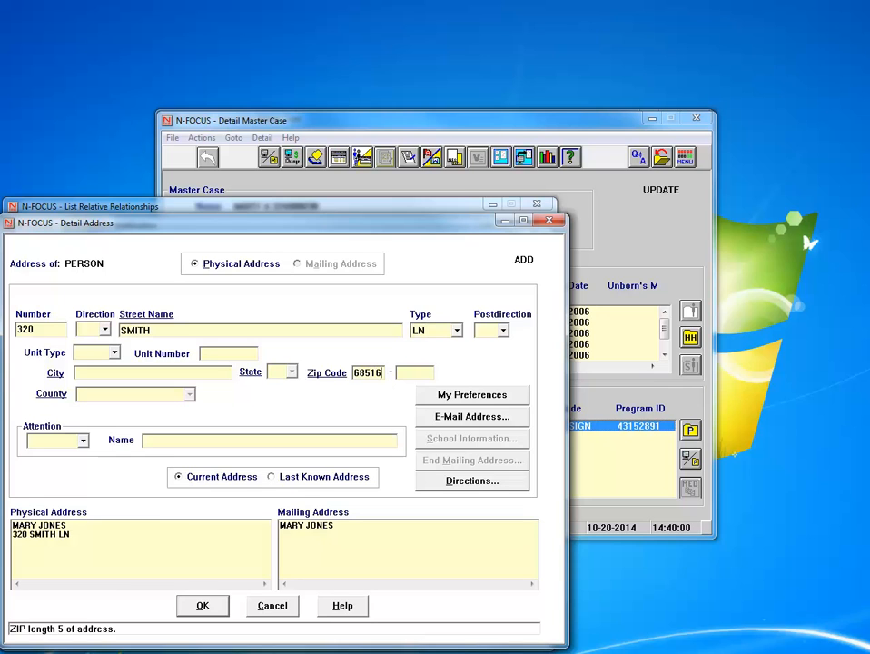
click(216, 606)
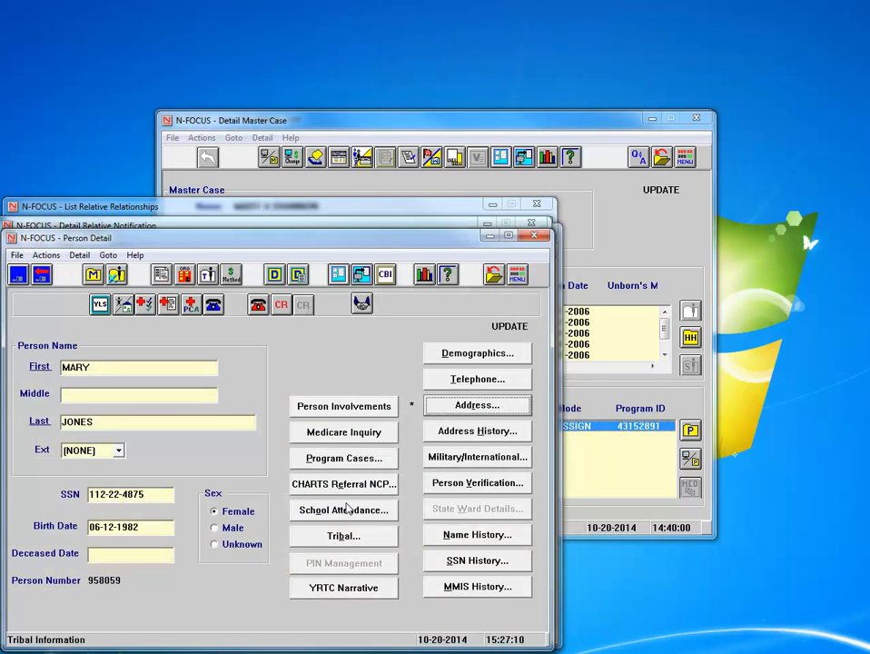
Save the relative's details and create the notification letter with the worker's phone number
click(493, 274)
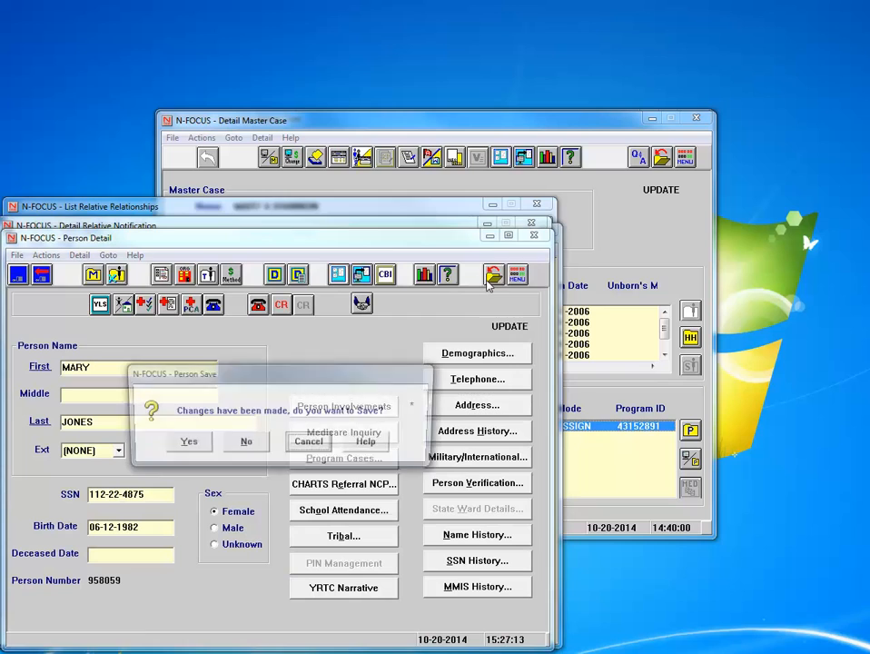
click(184, 443)
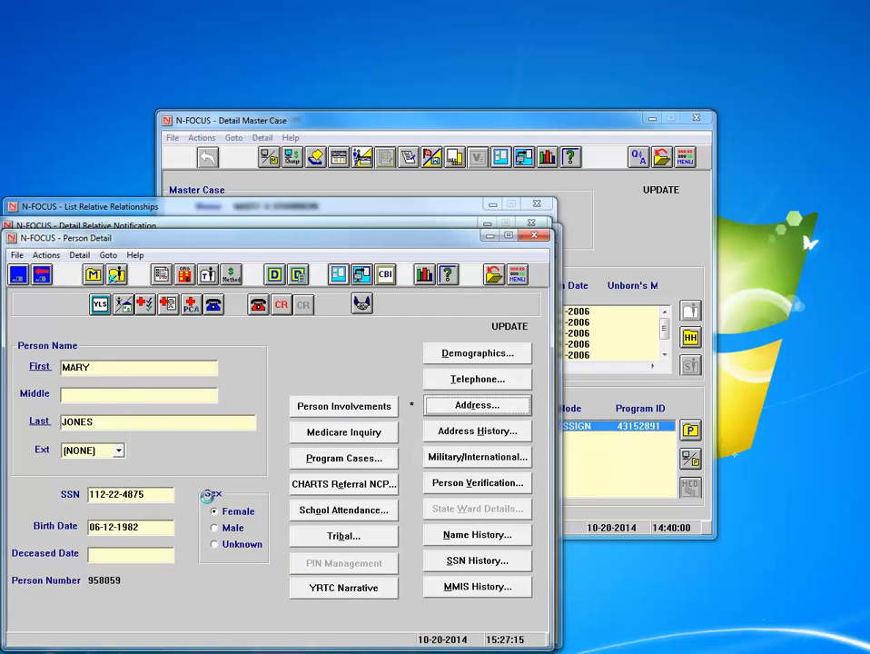
click(40, 263)
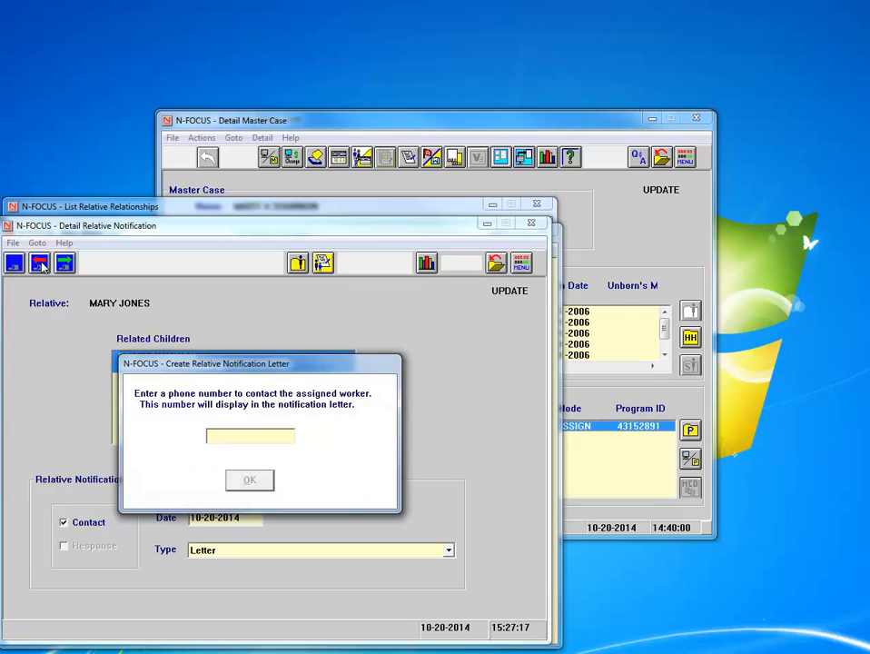
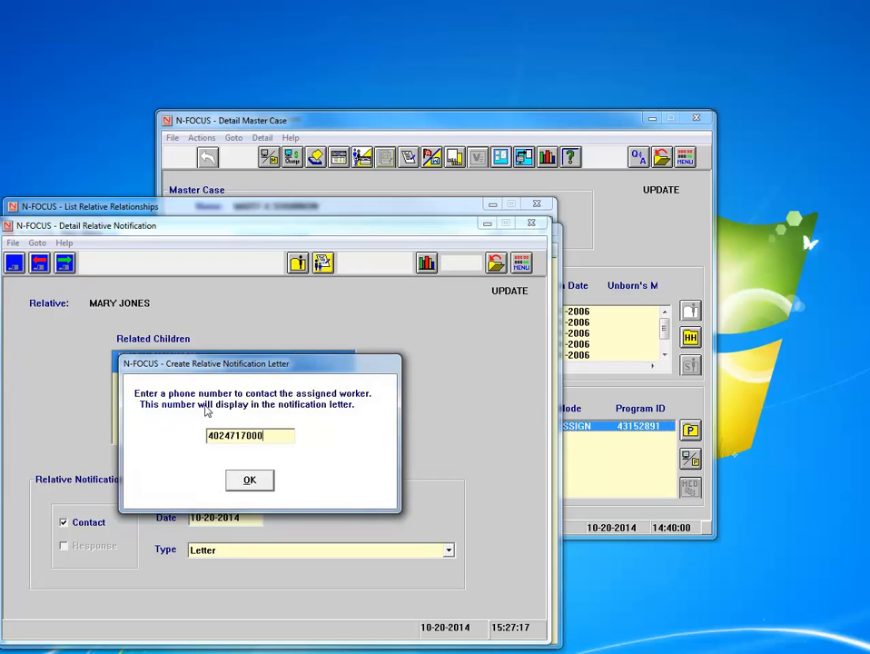
click(249, 479)
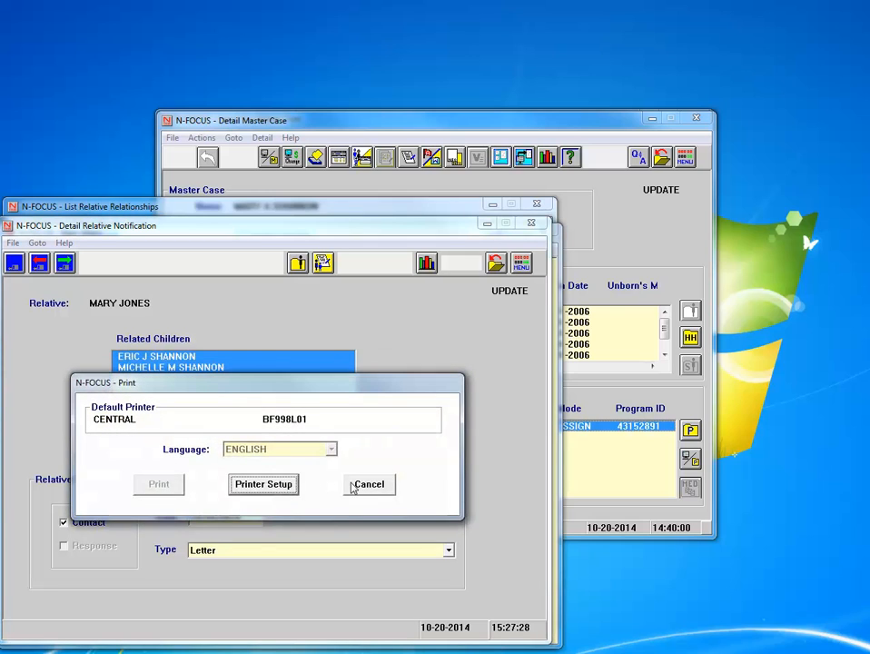
Skip printing the letter, dismiss the one-child-only error, and return to the relationships list
click(364, 485)
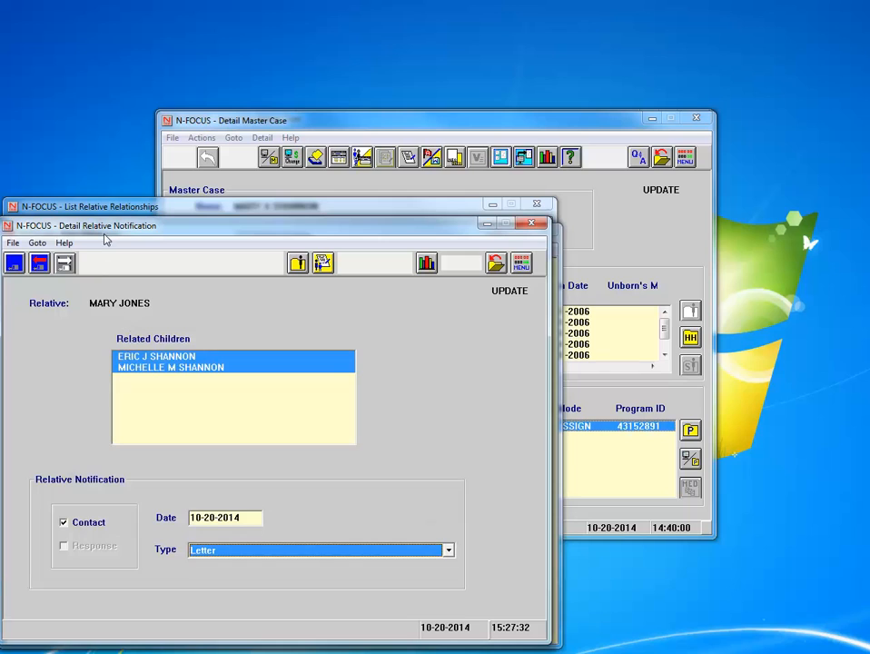
click(42, 263)
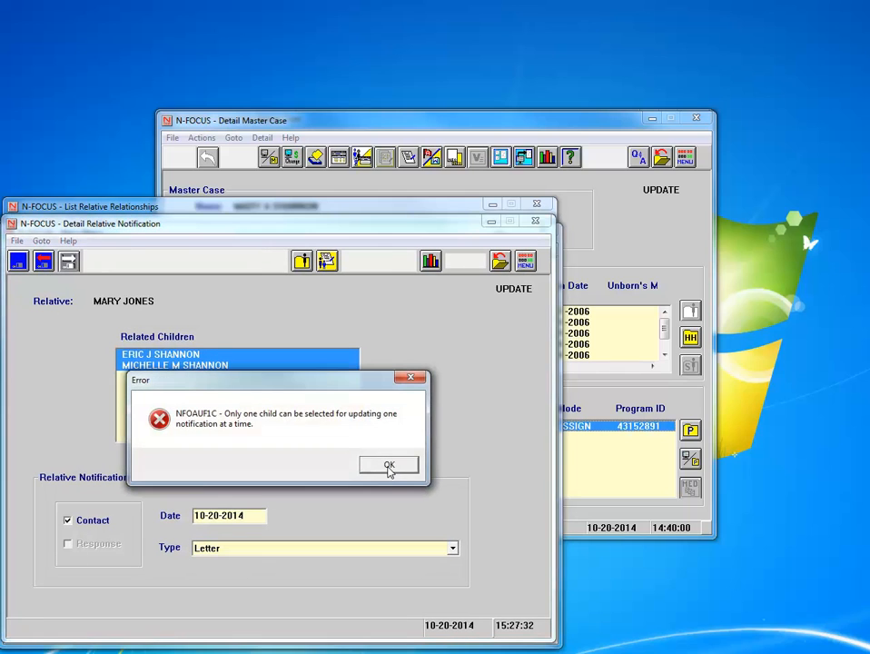
click(389, 466)
click(499, 260)
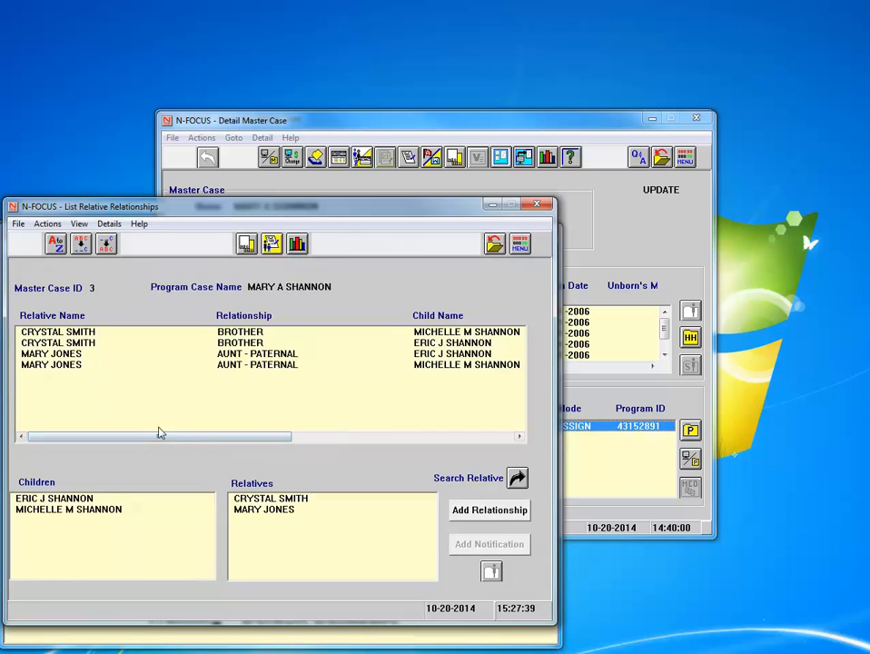
Start a new notification for the paternal aunt covering both children
mouse_move(282, 436)
mouse_down()
mouse_move(442, 442)
mouse_move(272, 441)
mouse_up()
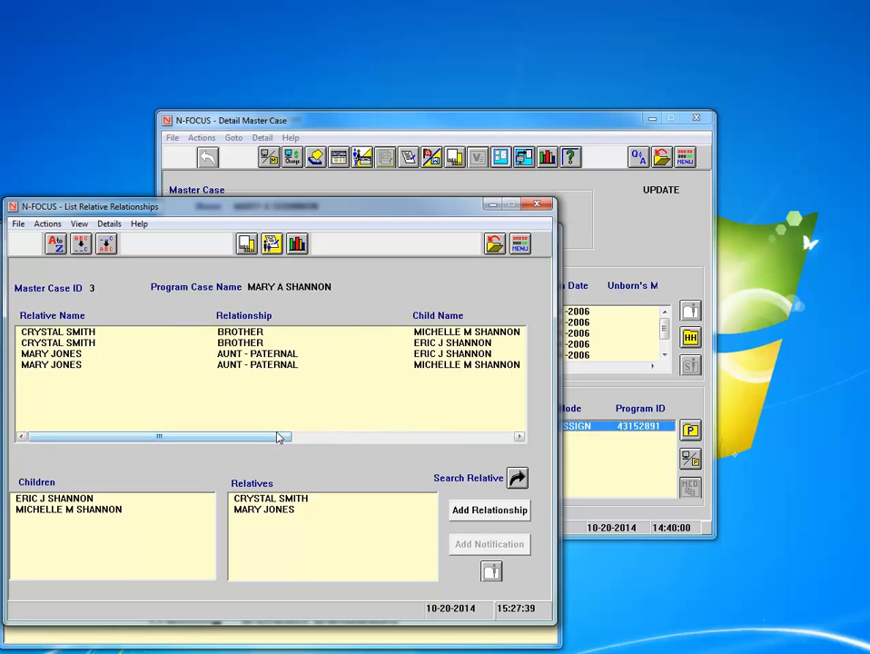
mouse_move(277, 436)
mouse_down()
mouse_move(296, 437)
mouse_move(272, 436)
mouse_up()
click(55, 498)
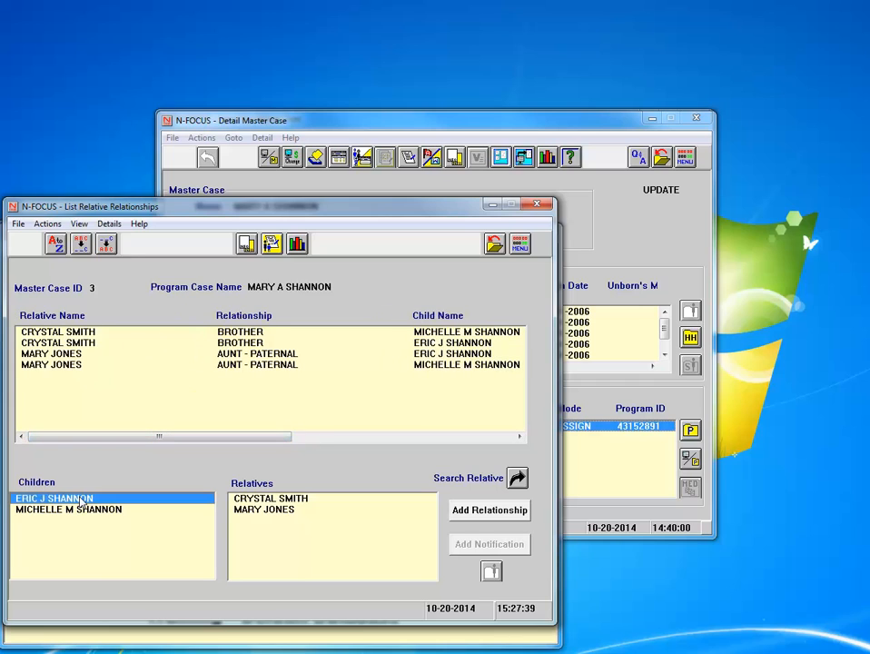
shift+click(82, 510)
click(261, 510)
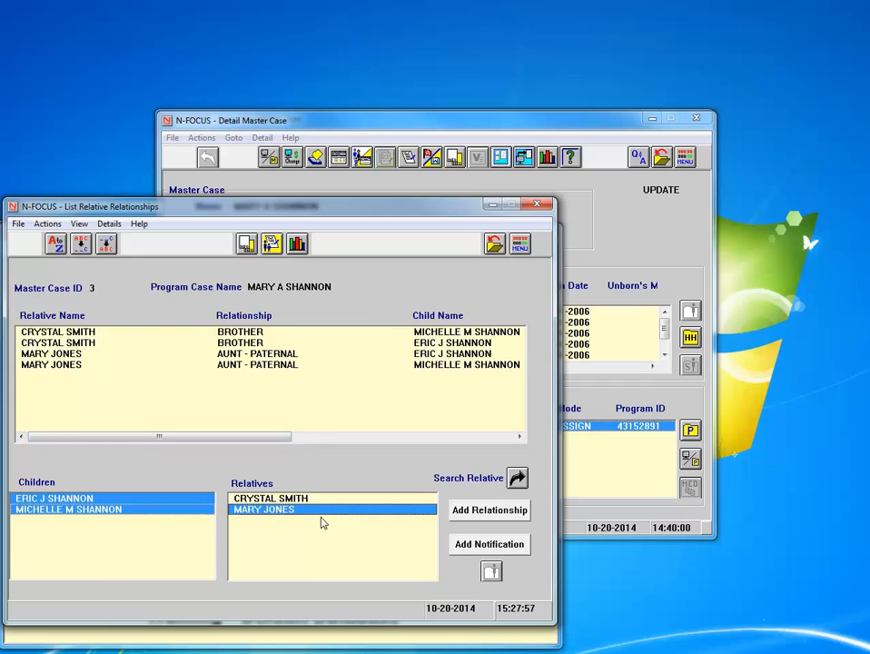
click(489, 544)
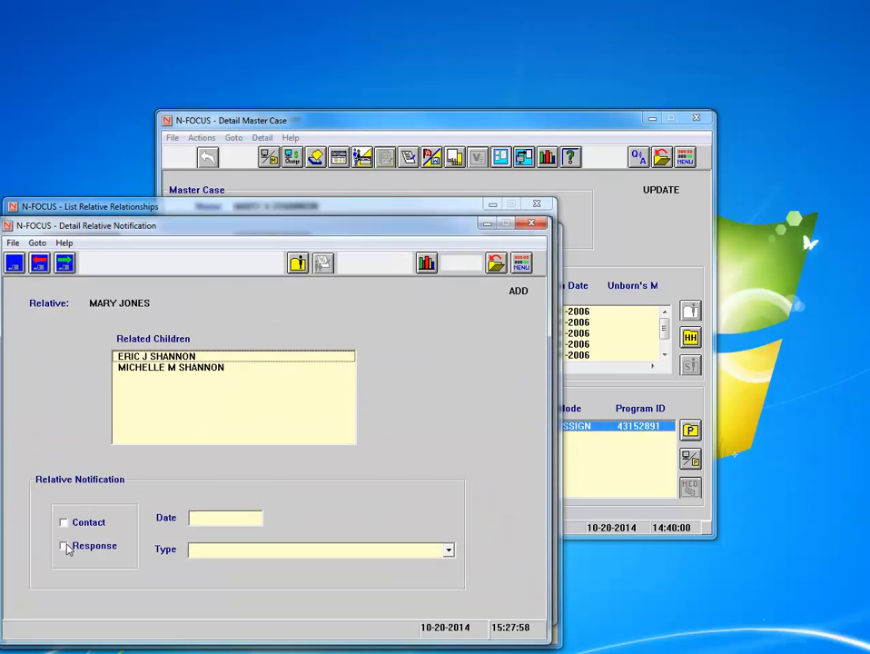
click(136, 360)
shift+click(136, 368)
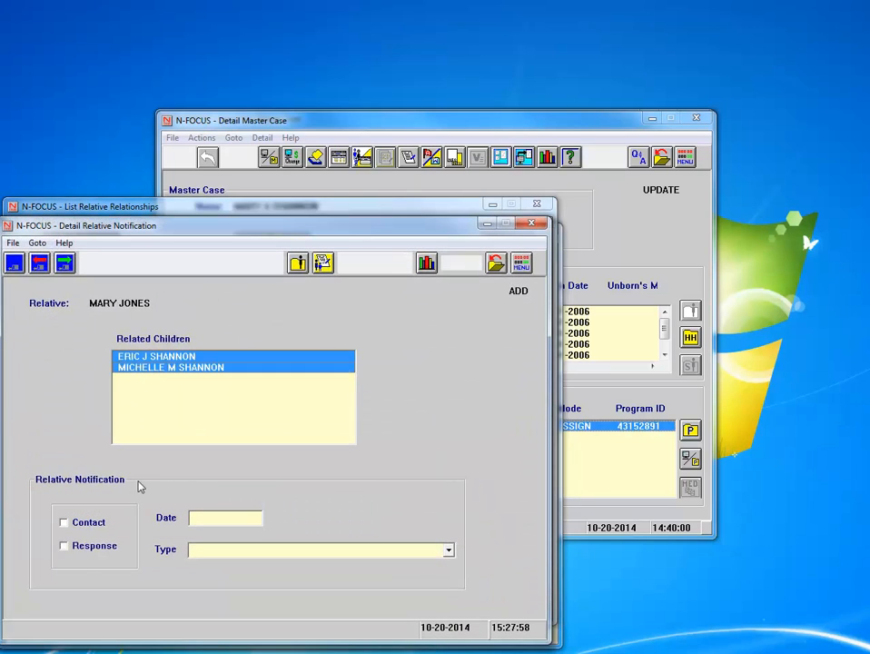
Record a Response dated 10-20-2014 of type Can Provide a Home and save it
click(65, 547)
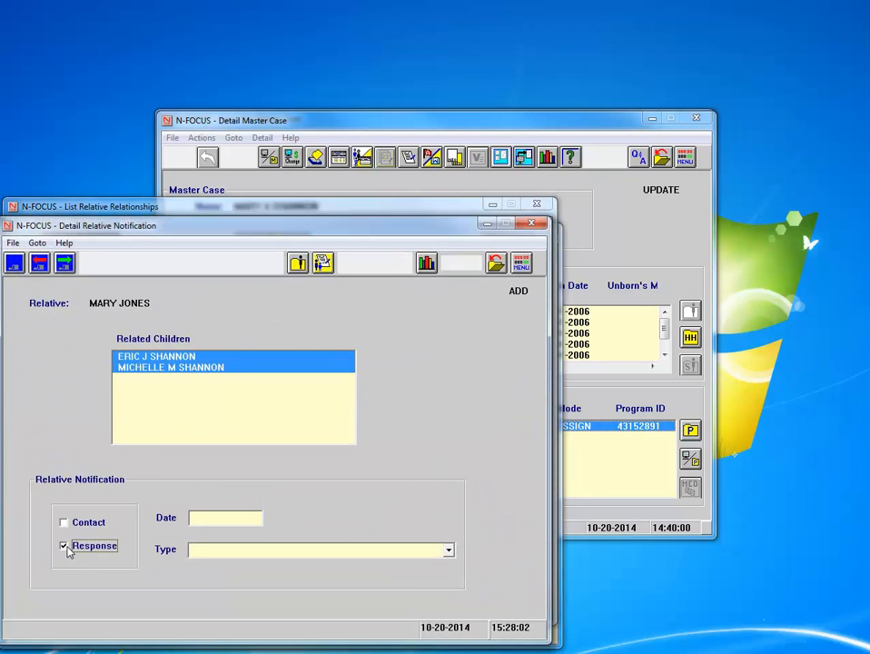
click(448, 551)
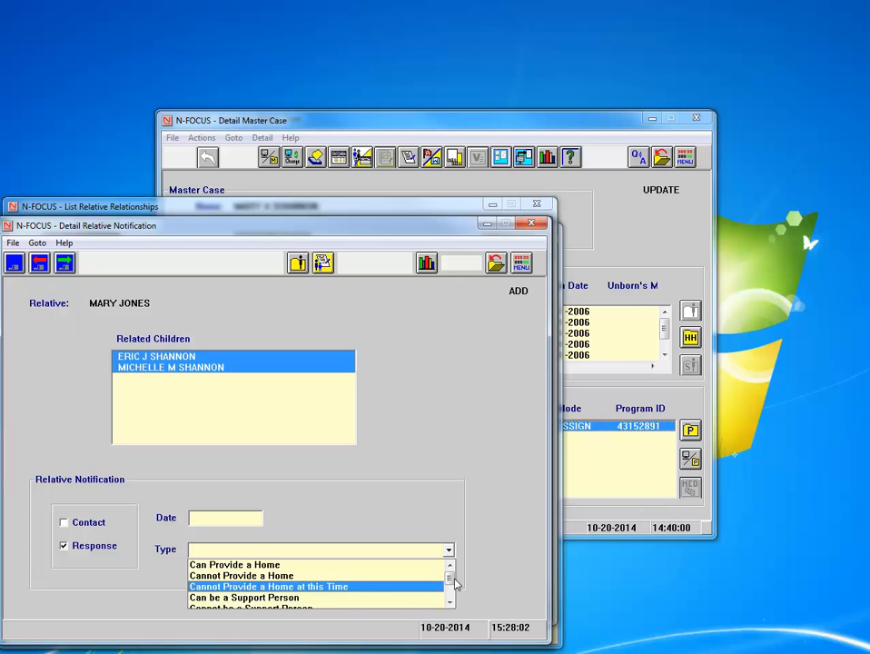
drag(456, 583, 457, 597)
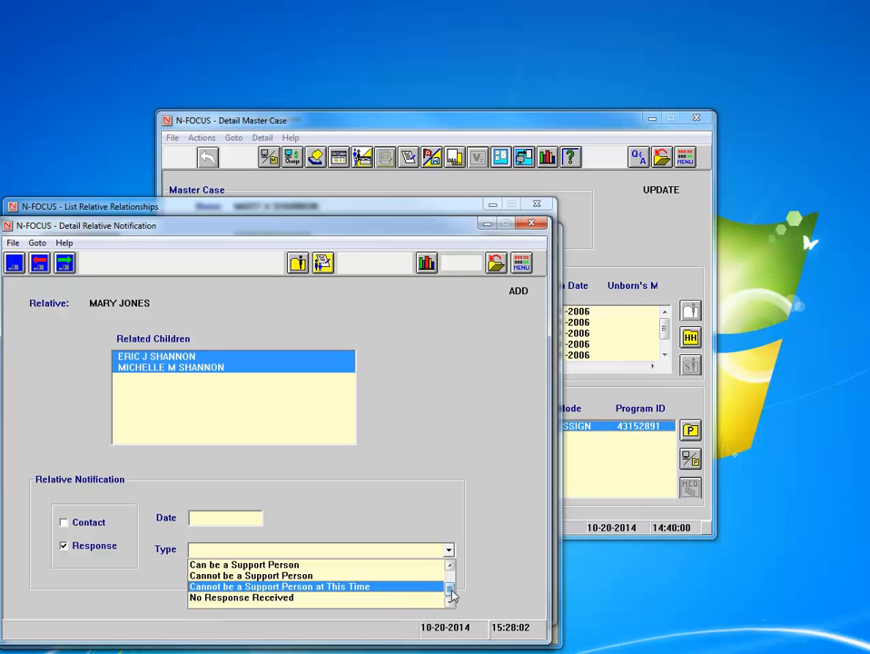
mouse_move(451, 595)
mouse_down()
mouse_move(453, 578)
mouse_move(452, 591)
mouse_up()
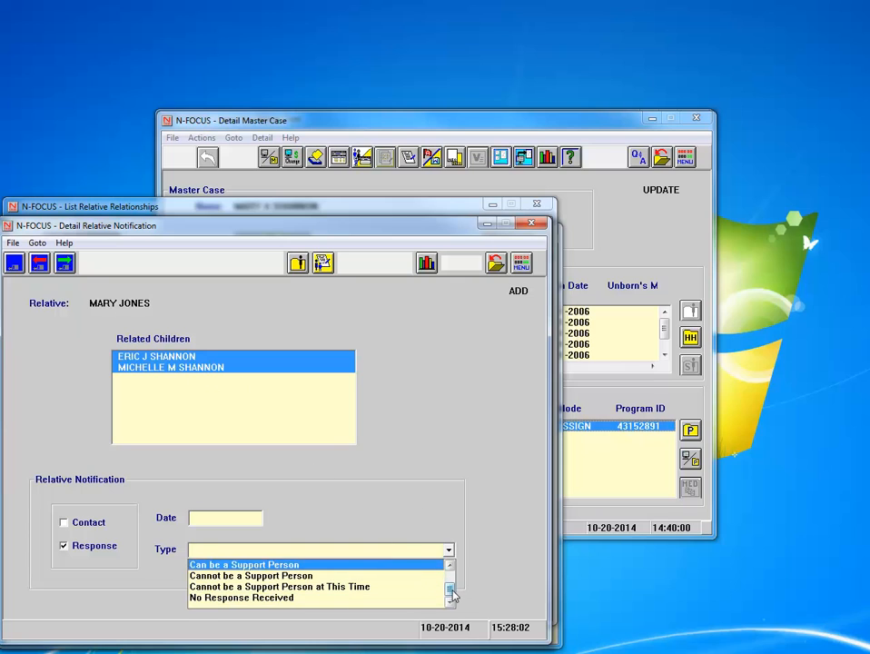
drag(451, 589, 451, 581)
click(392, 498)
click(243, 522)
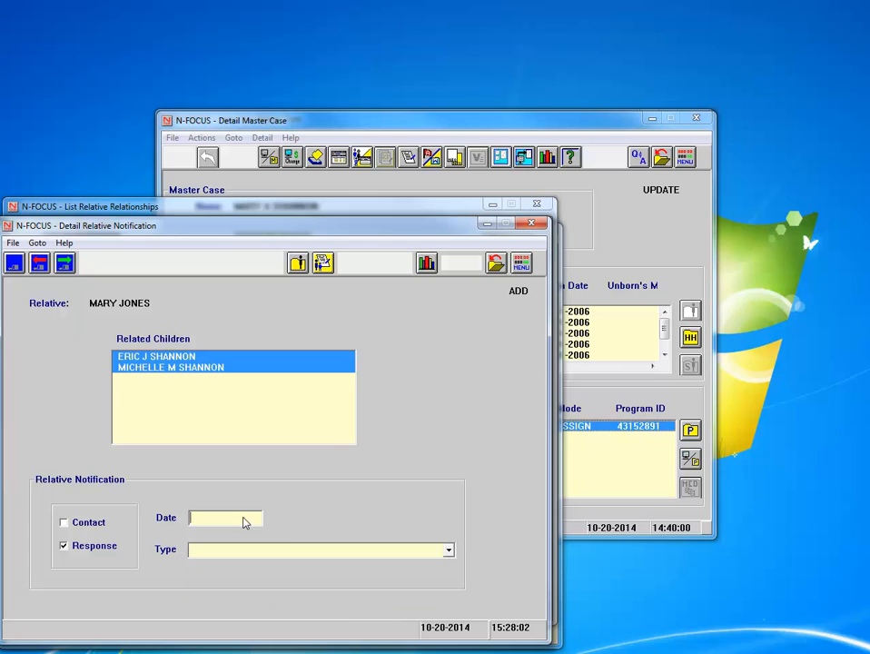
text(10202014)
click(336, 552)
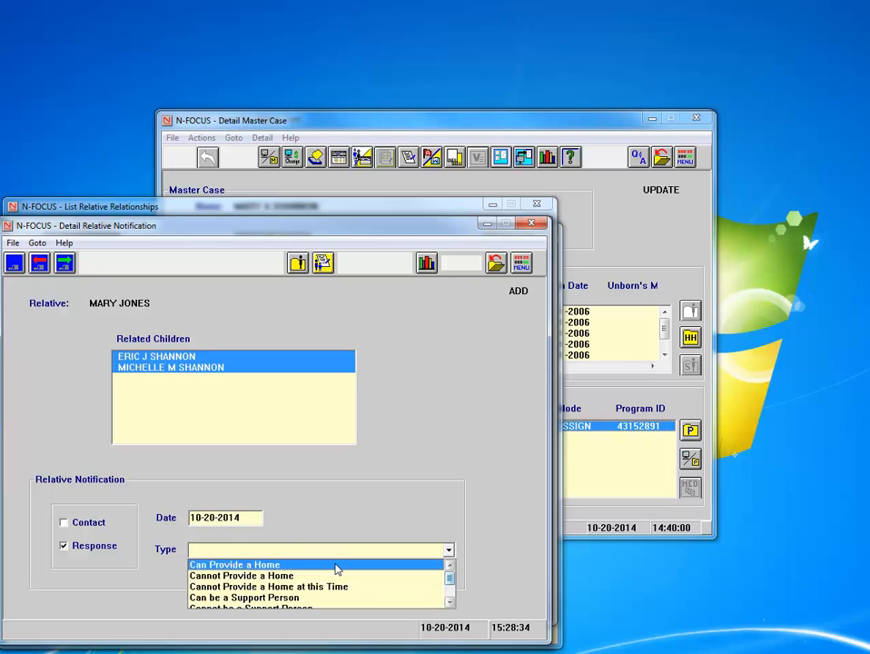
click(336, 565)
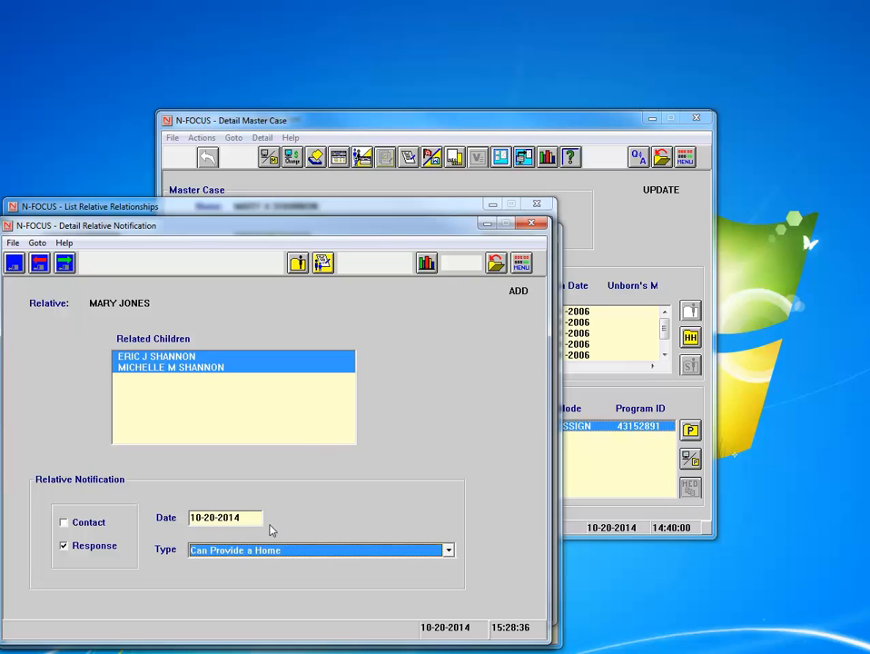
click(14, 262)
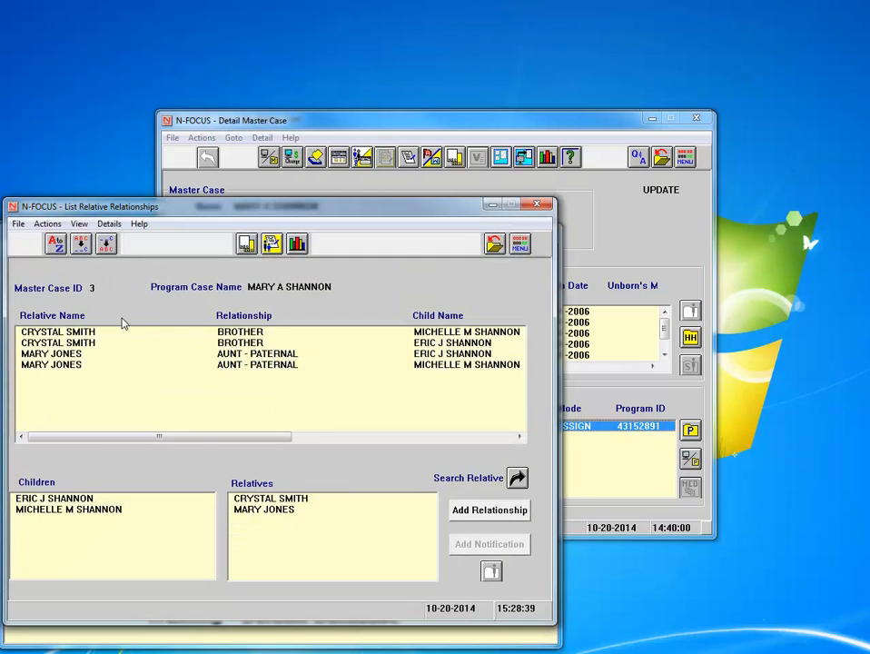
Check the responses in the relationships grid and reopen the case's Relative Notices list
drag(200, 438, 463, 431)
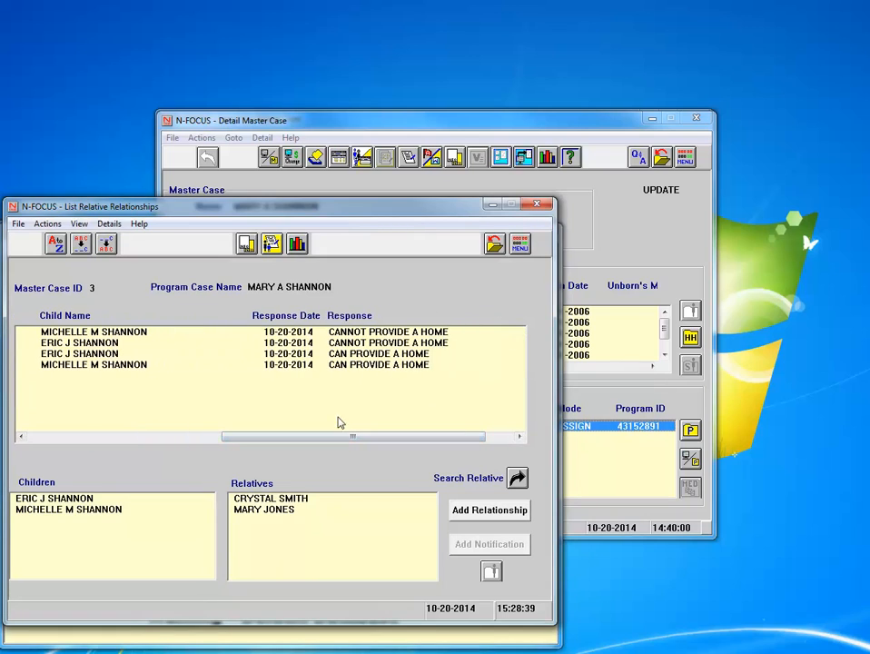
drag(348, 438, 111, 440)
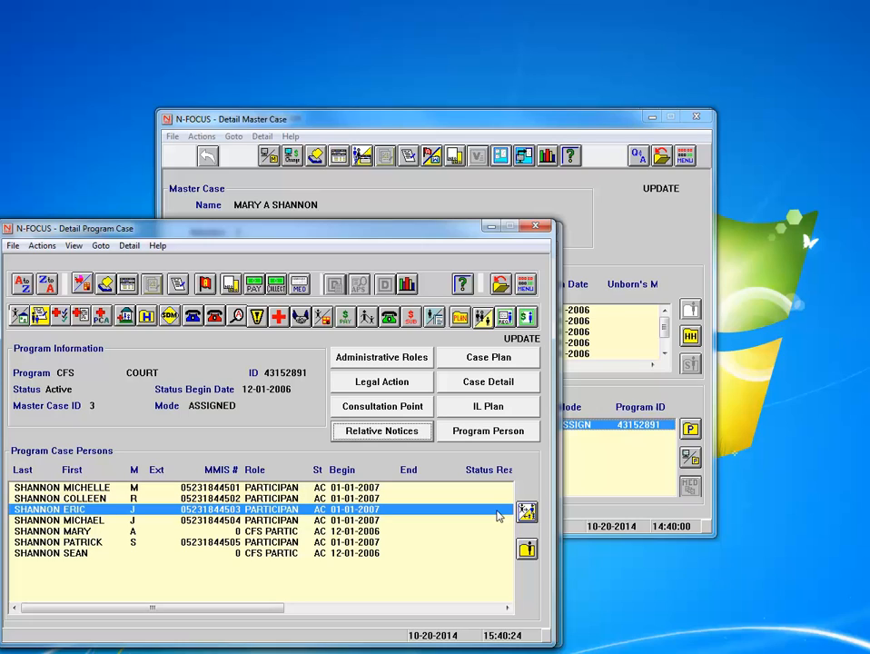
click(407, 433)
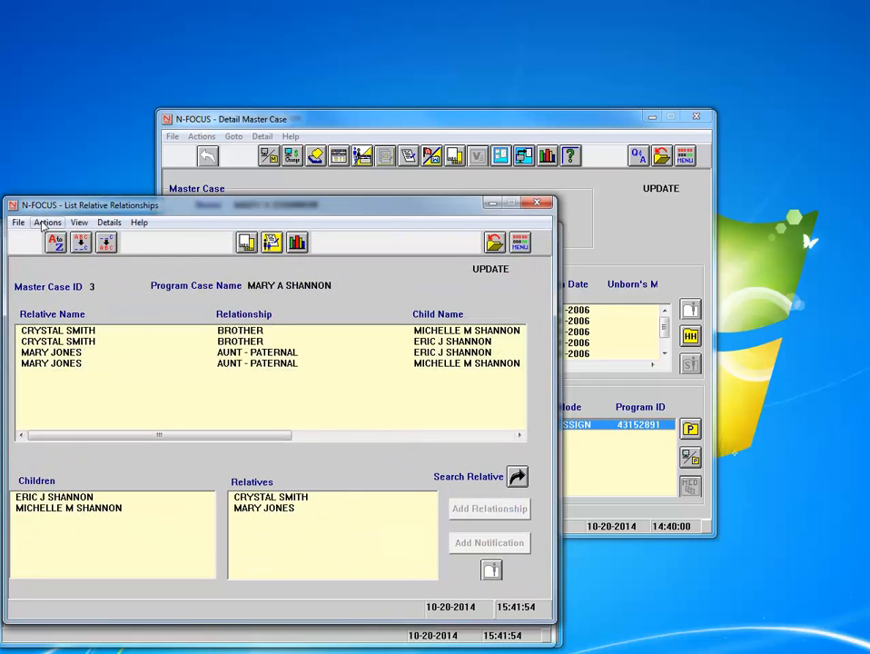
Start a notice to court for the second child, adding the father and mother as parents
click(44, 223)
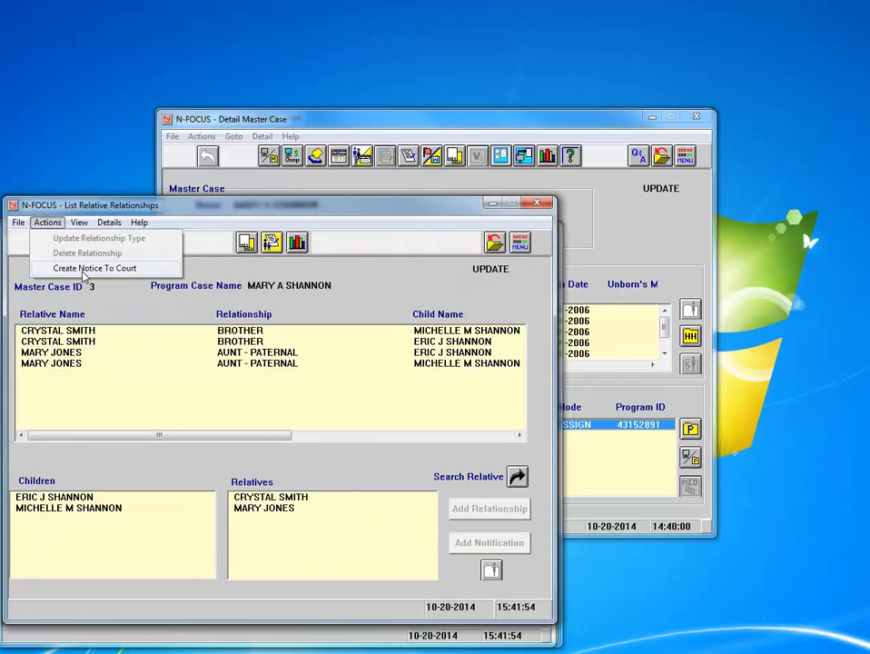
click(83, 269)
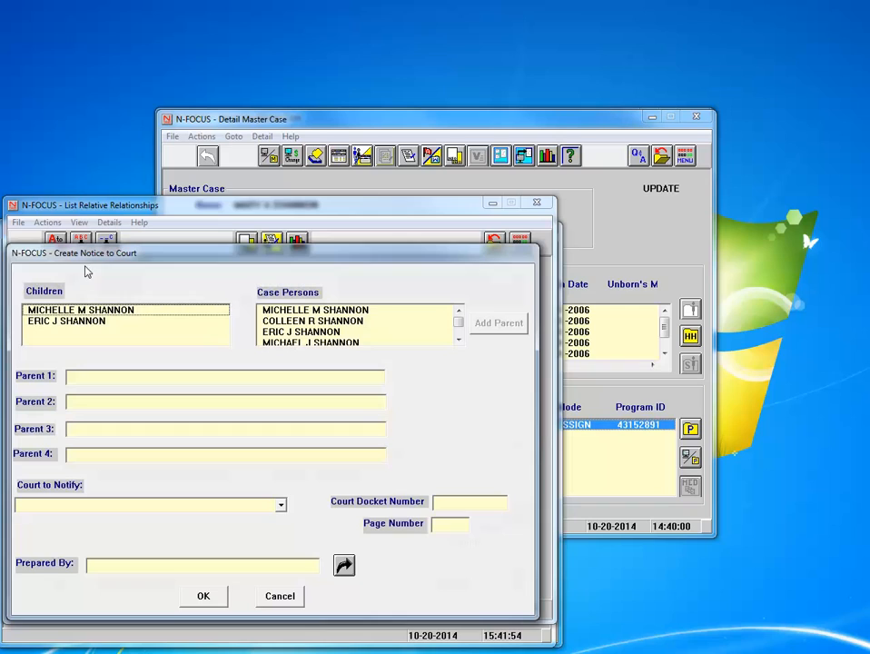
click(69, 323)
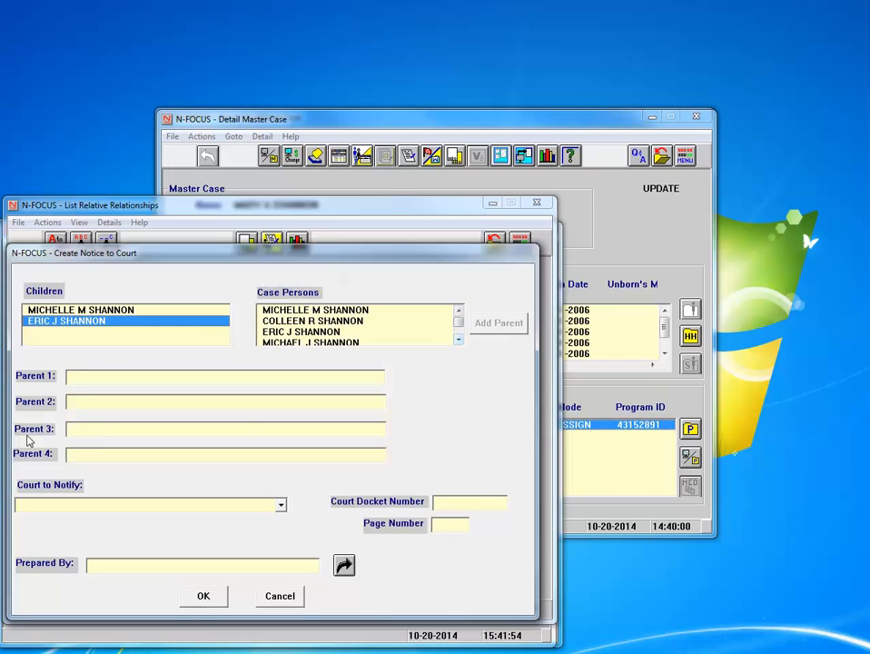
click(459, 340)
click(458, 340)
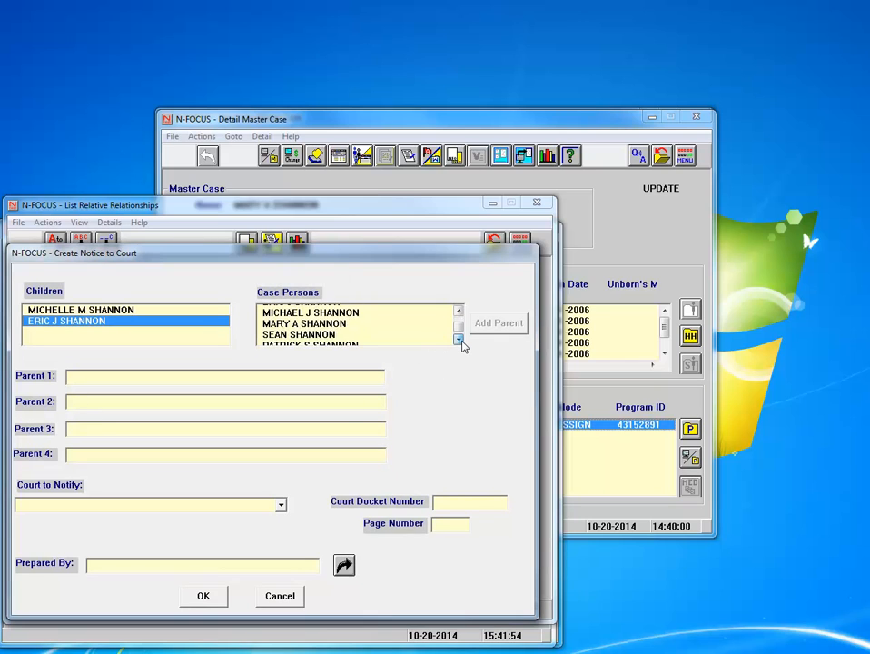
click(459, 340)
click(362, 322)
click(479, 327)
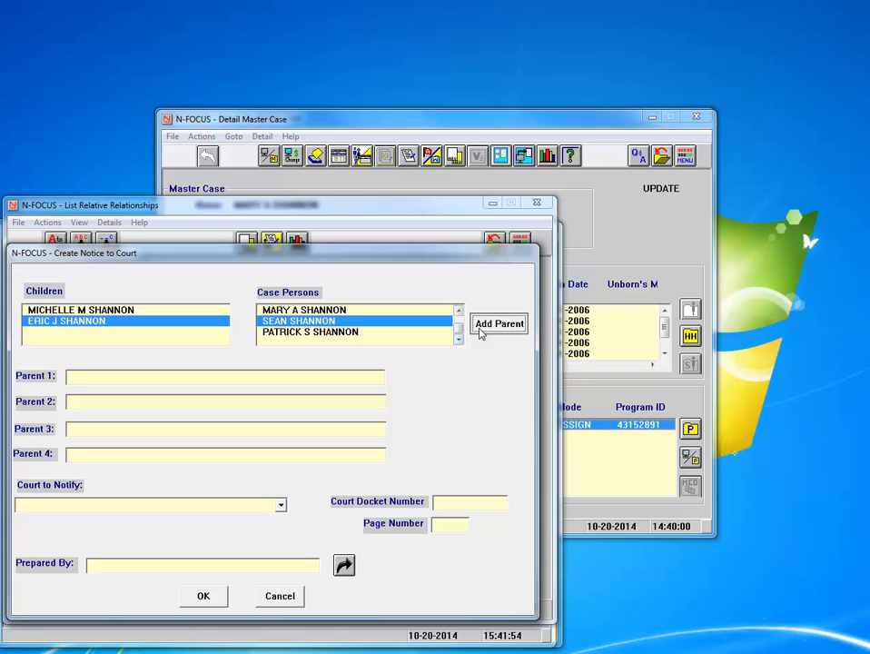
click(282, 311)
click(501, 325)
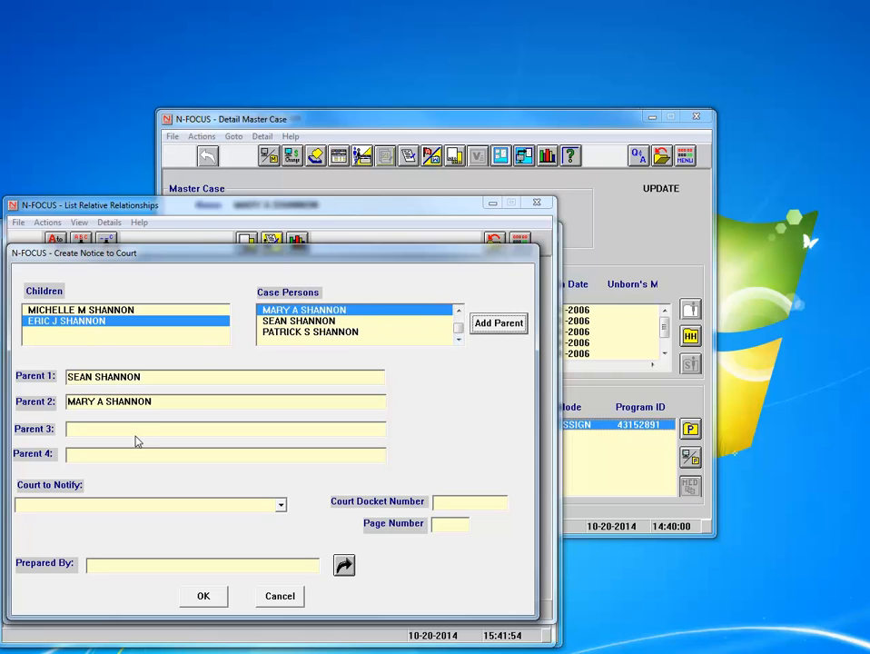
Address it to Blaine County Court, docket 1250, page 25, pick the preparer, and create it
click(282, 506)
click(282, 534)
click(283, 535)
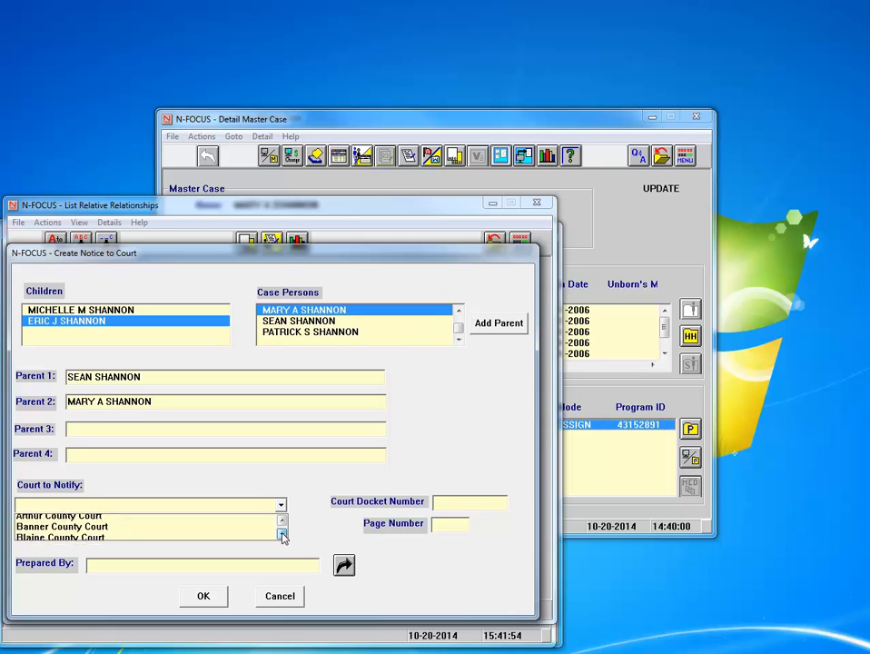
click(121, 534)
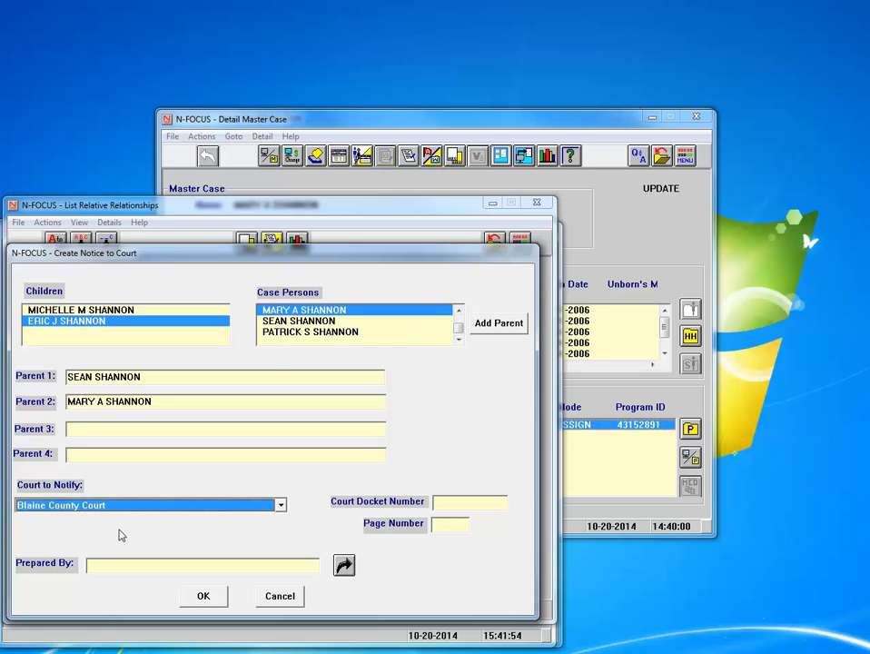
click(450, 511)
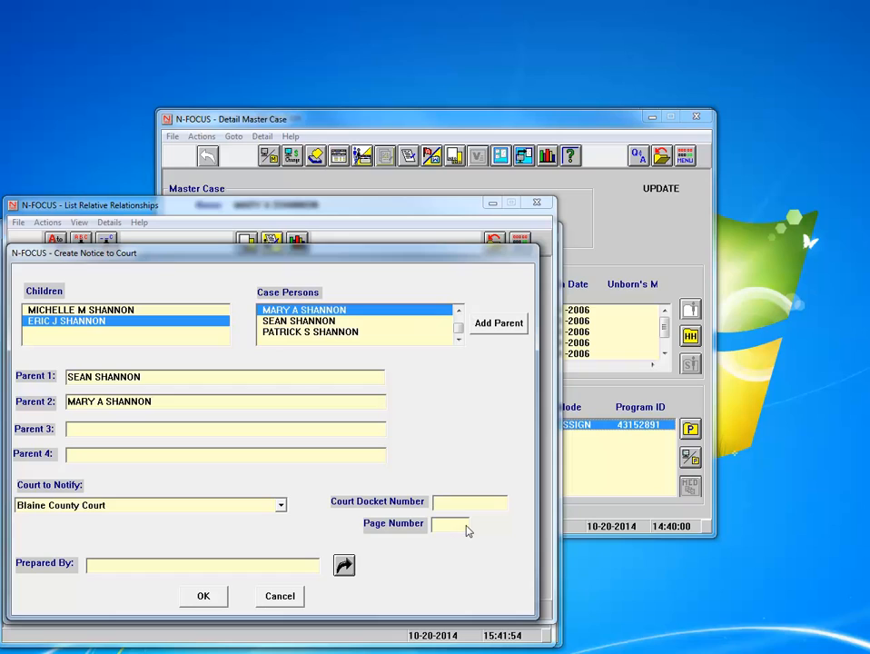
text(1250)
click(443, 527)
text(25)
click(345, 565)
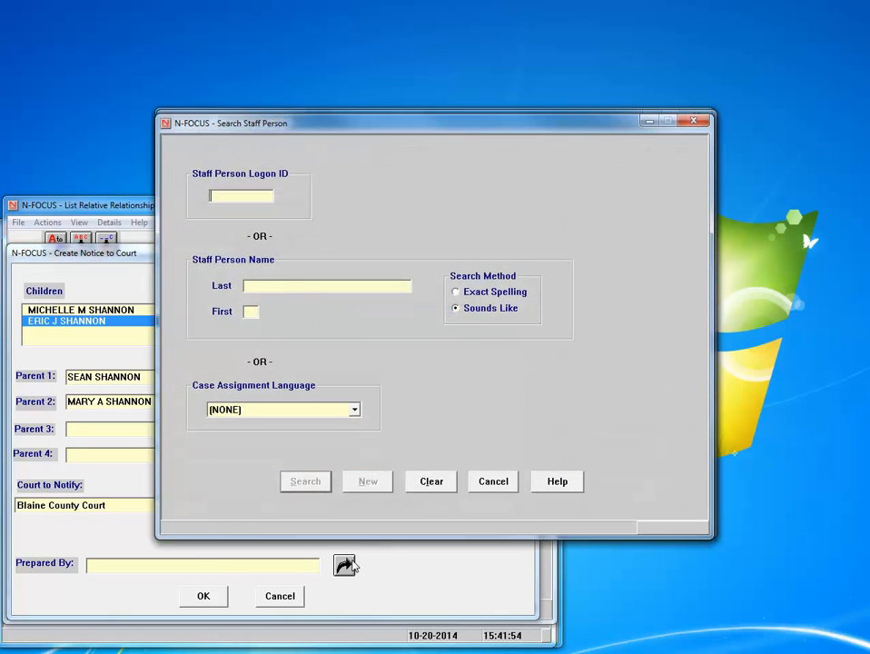
text(WATSON)
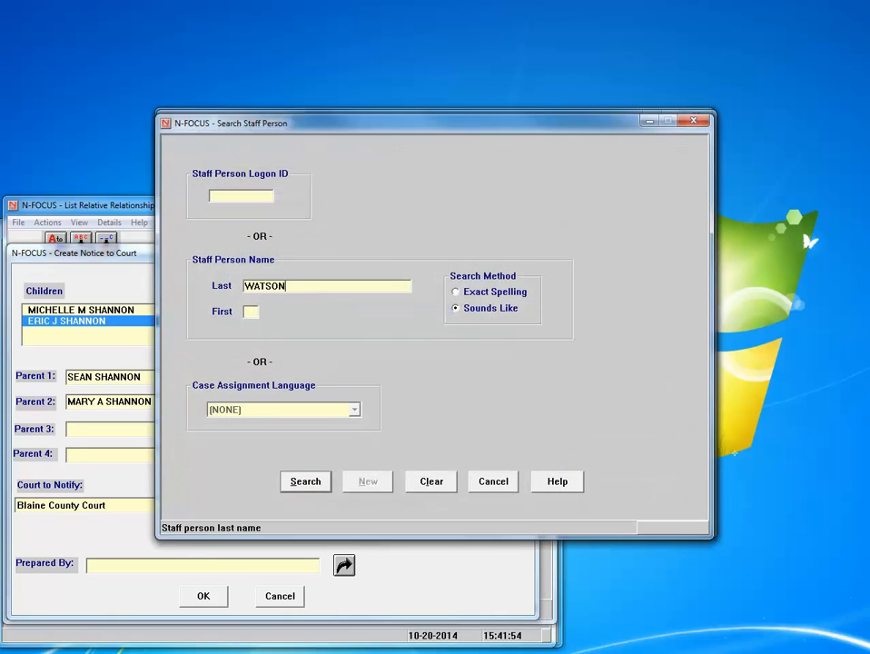
key(Tab)
key(Return)
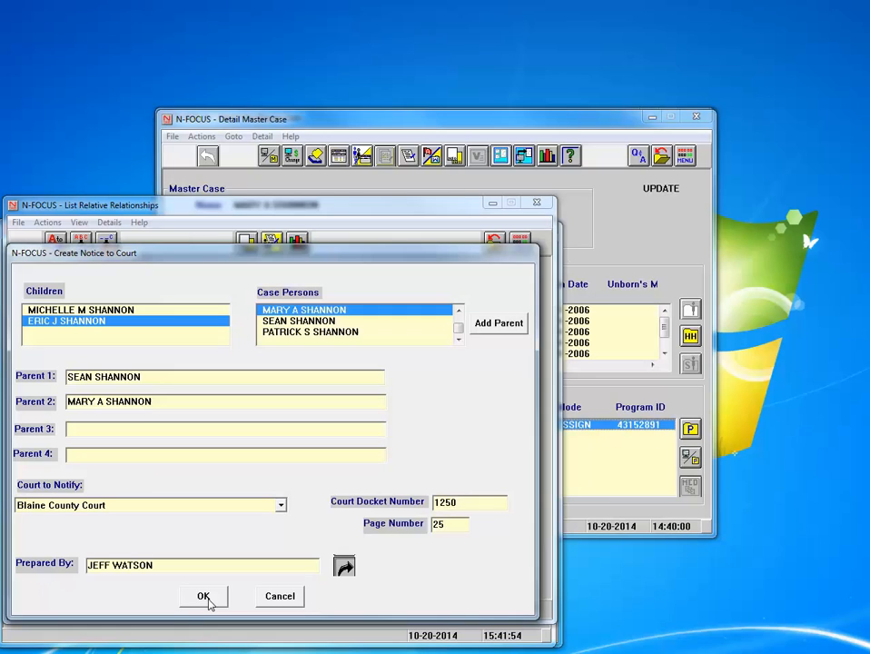
click(203, 596)
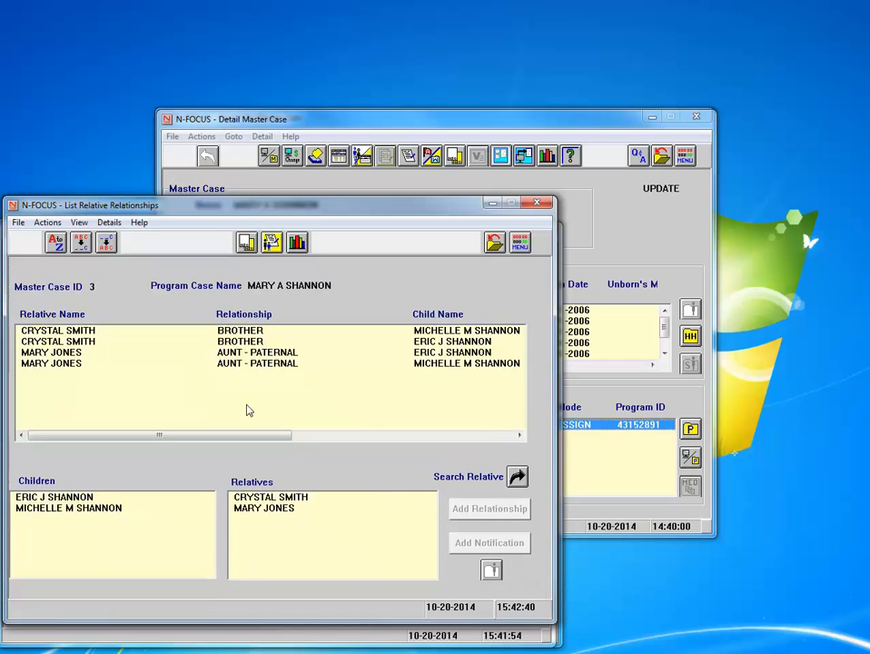
Search the case's correspondence and select the Blaine County Court notice
click(246, 243)
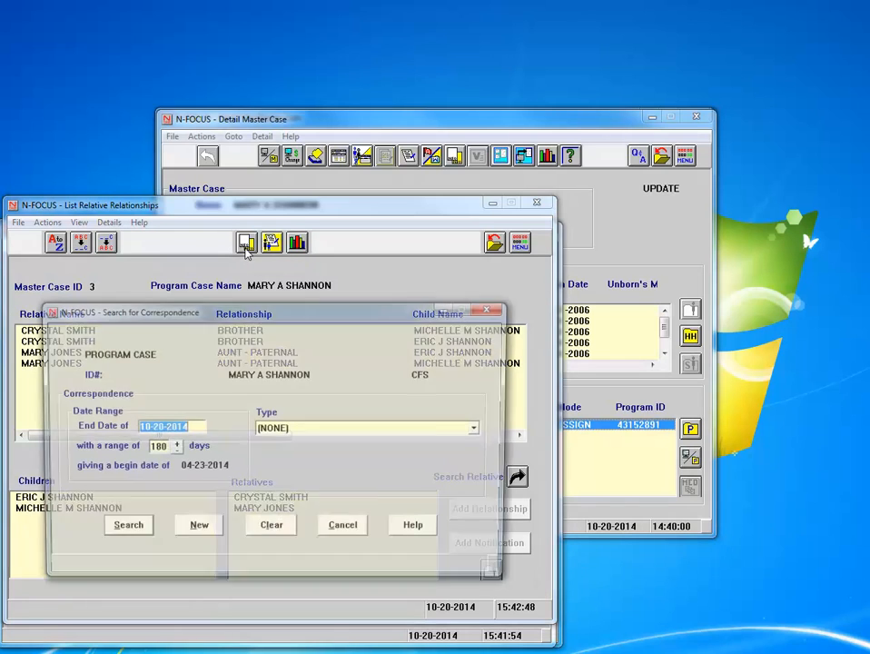
click(122, 529)
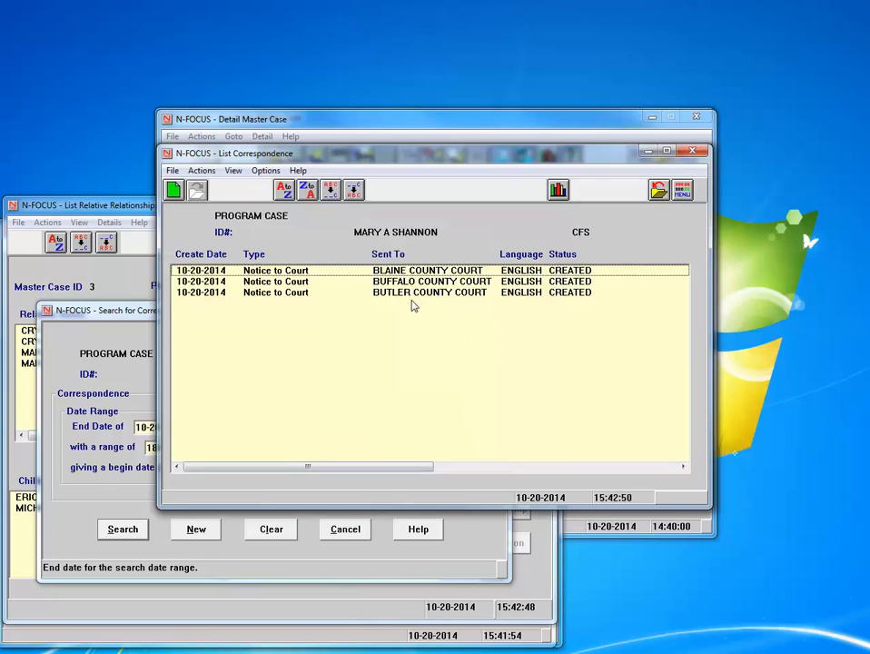
click(405, 272)
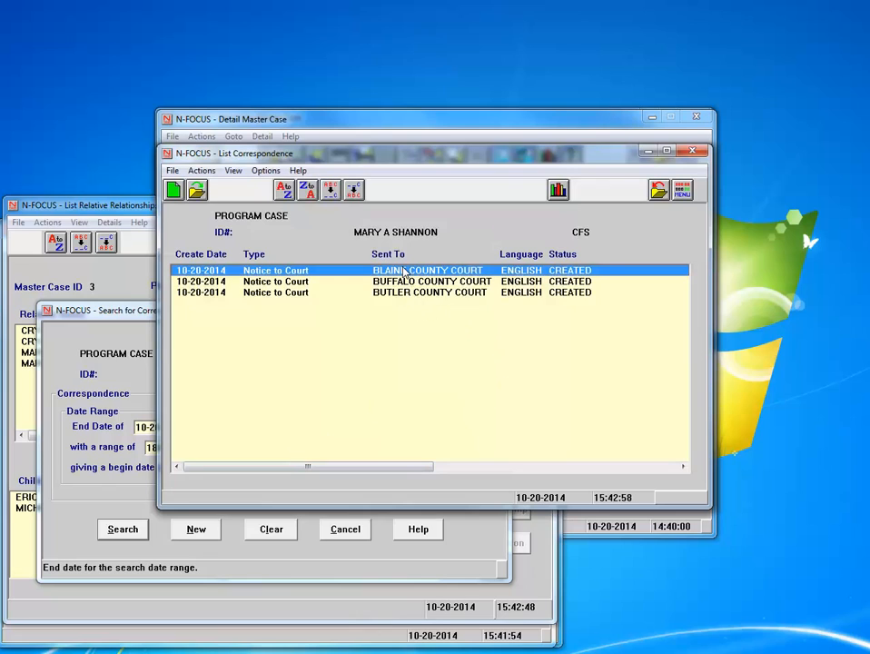
drag(410, 466, 303, 480)
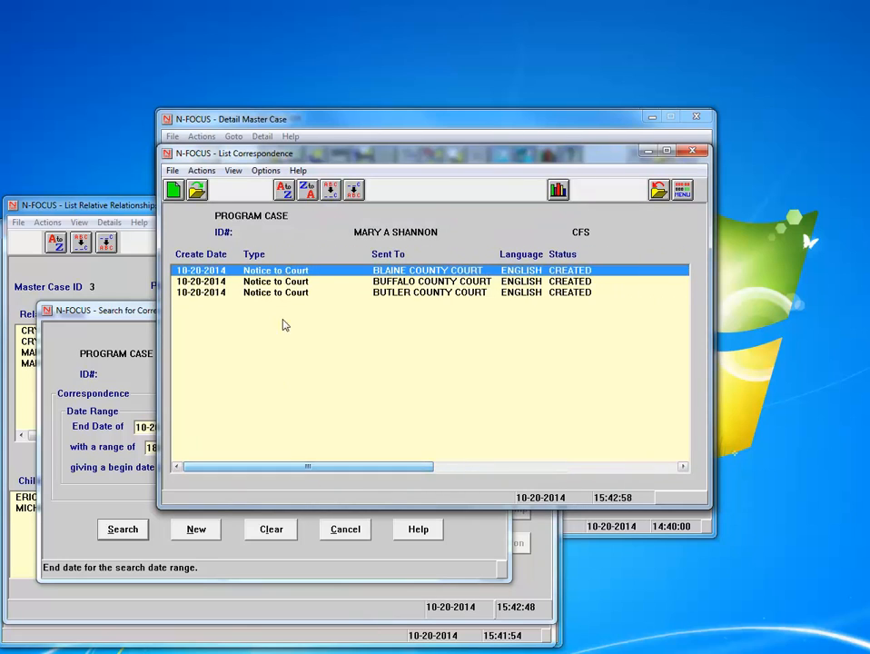
Print-preview the Blaine County Court notice, then close the failed Internet Explorer preview
right_click(281, 276)
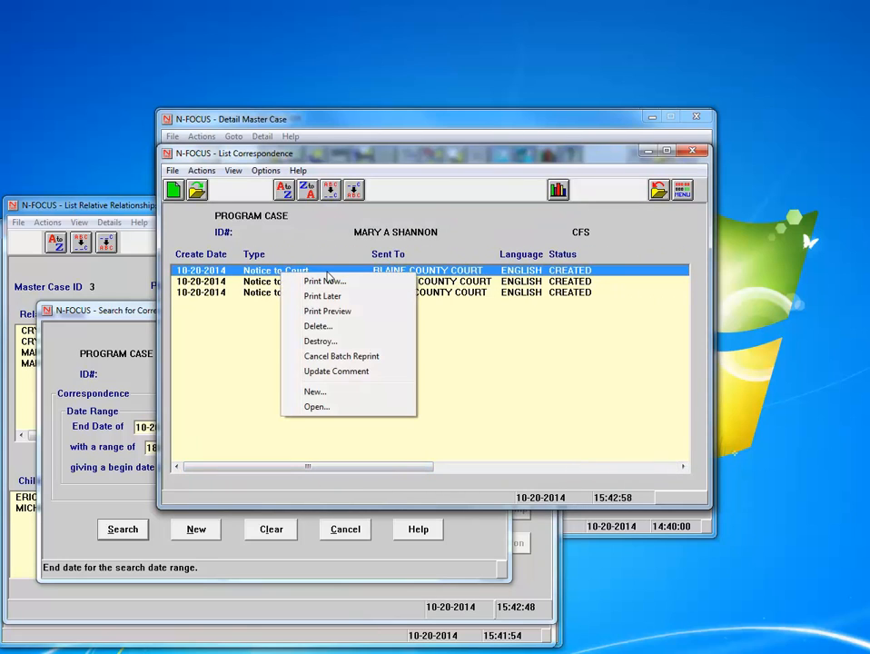
click(329, 311)
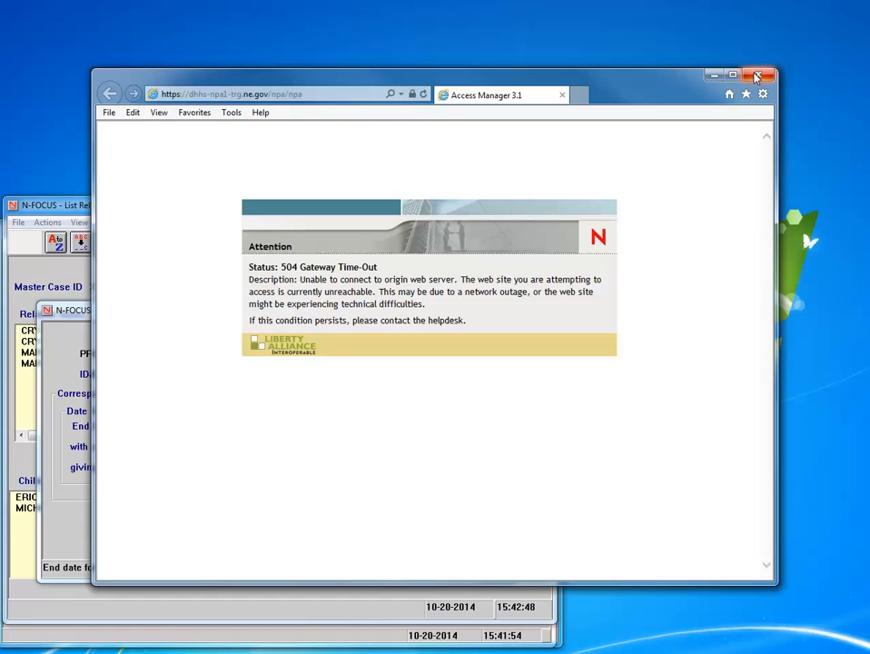
drag(660, 88, 673, 84)
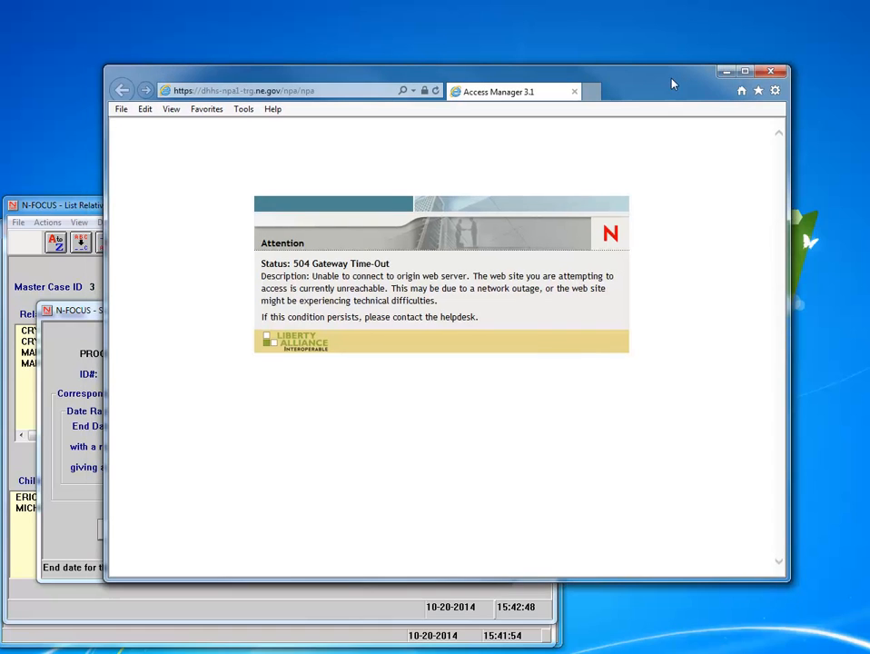
click(768, 73)
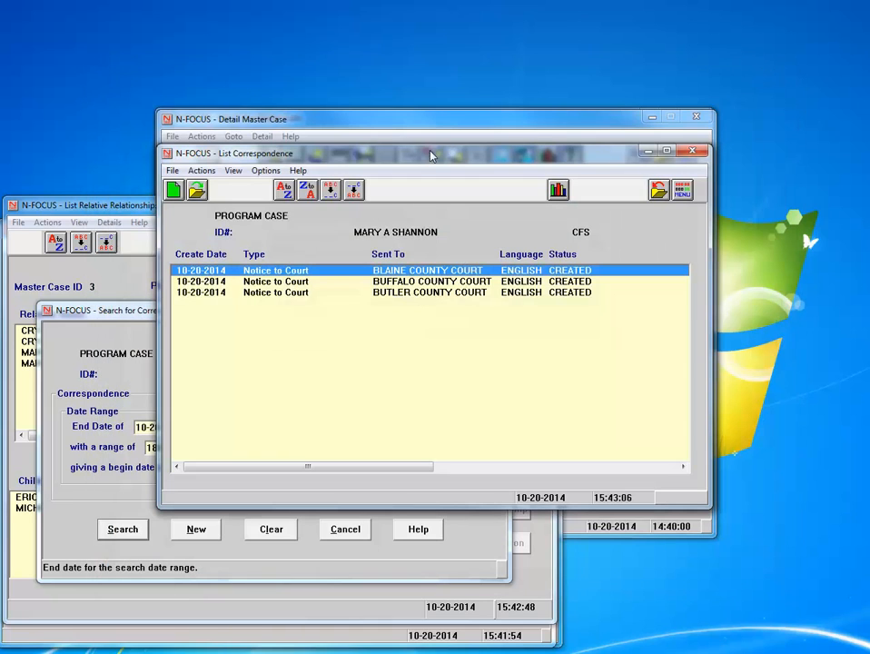